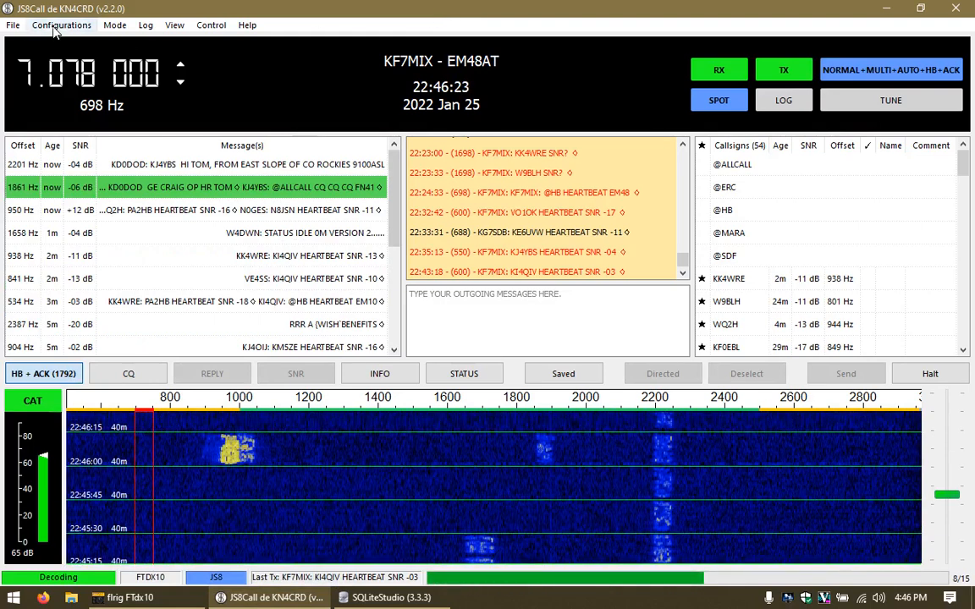
Step: Check JS8Call's reporting and API settings, close them unsaved, and minimize JS8Call
click(13, 24)
click(40, 39)
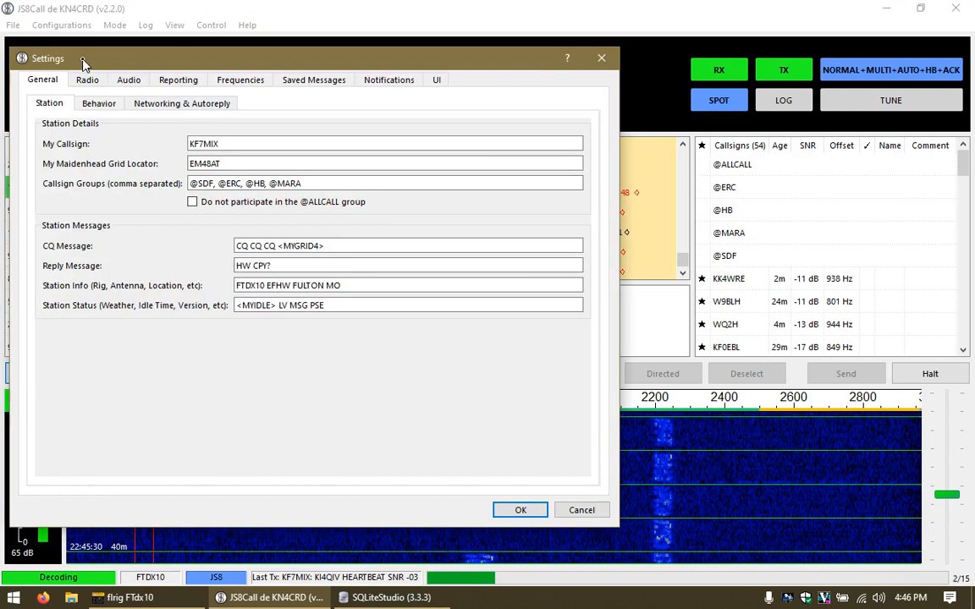
click(177, 81)
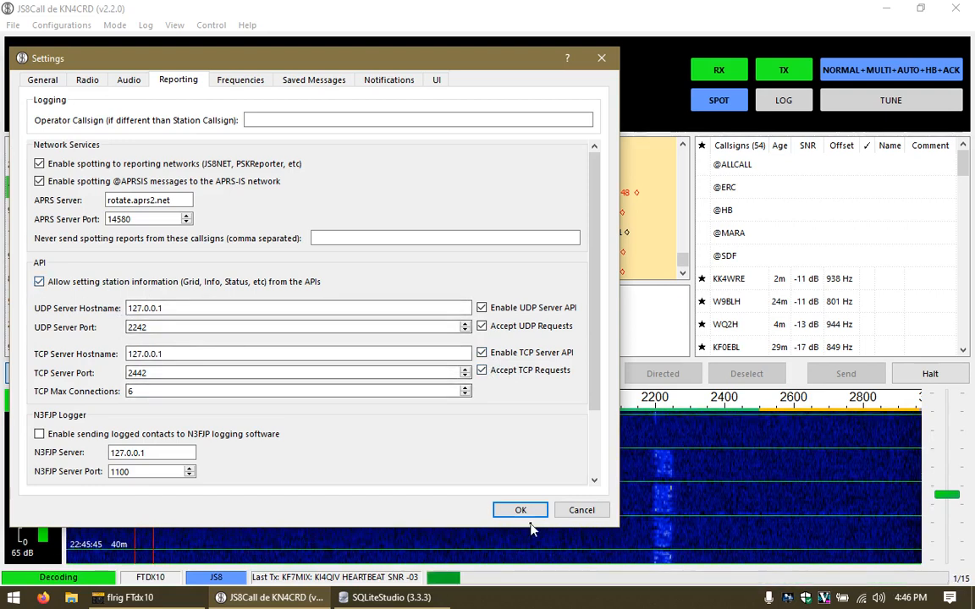
click(571, 513)
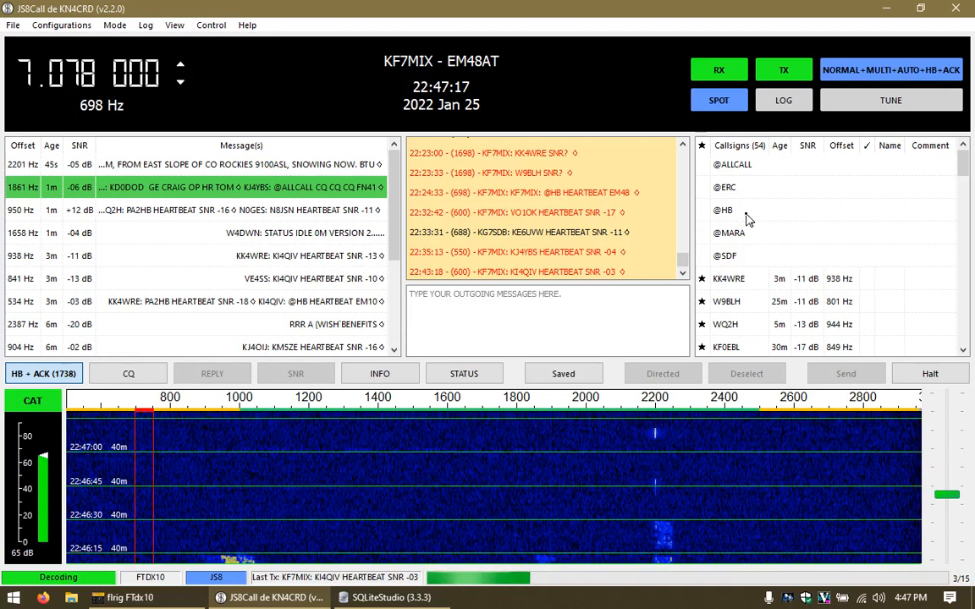
mouse_move(747, 220)
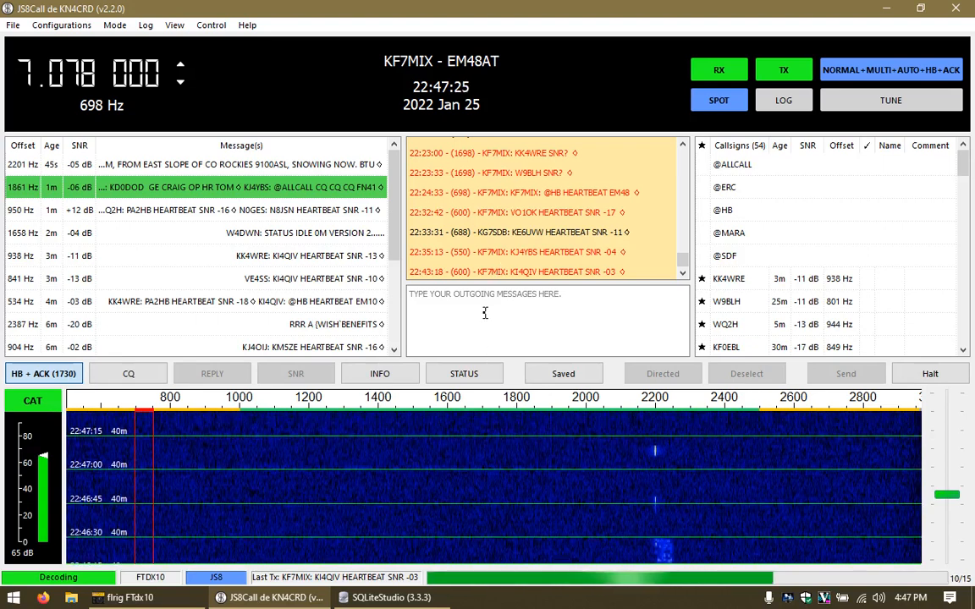
click(272, 597)
Step: Launch JS8Spotter v0.93a from the desktop, restore JS8Call, then bring JS8Spotter forward
double_click(199, 271)
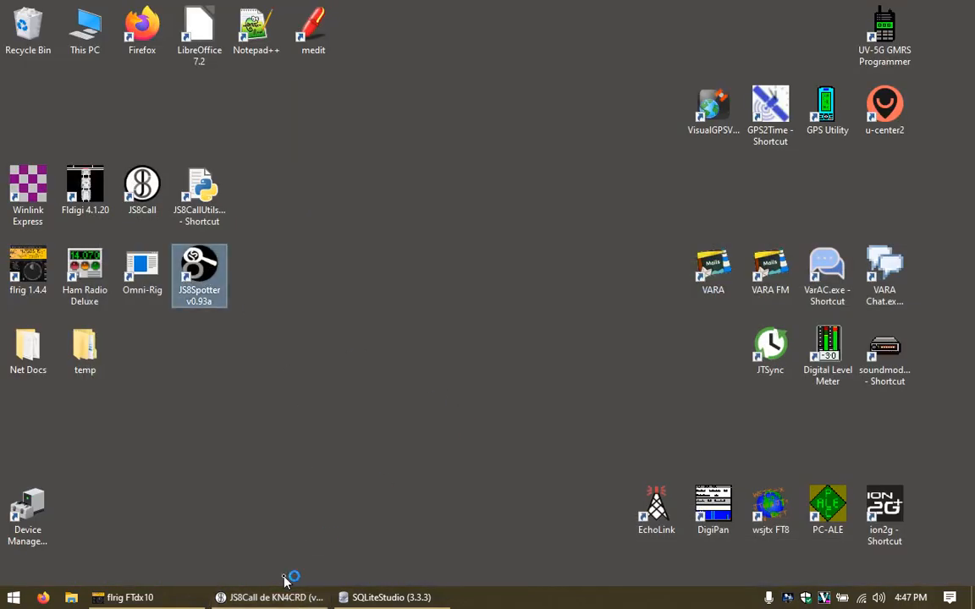
mouse_move(306, 599)
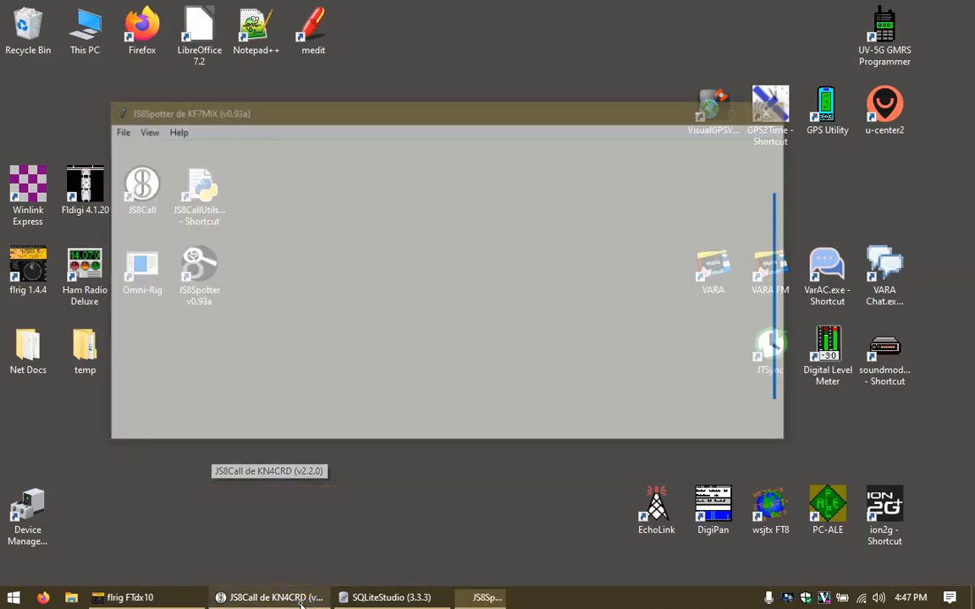
click(301, 601)
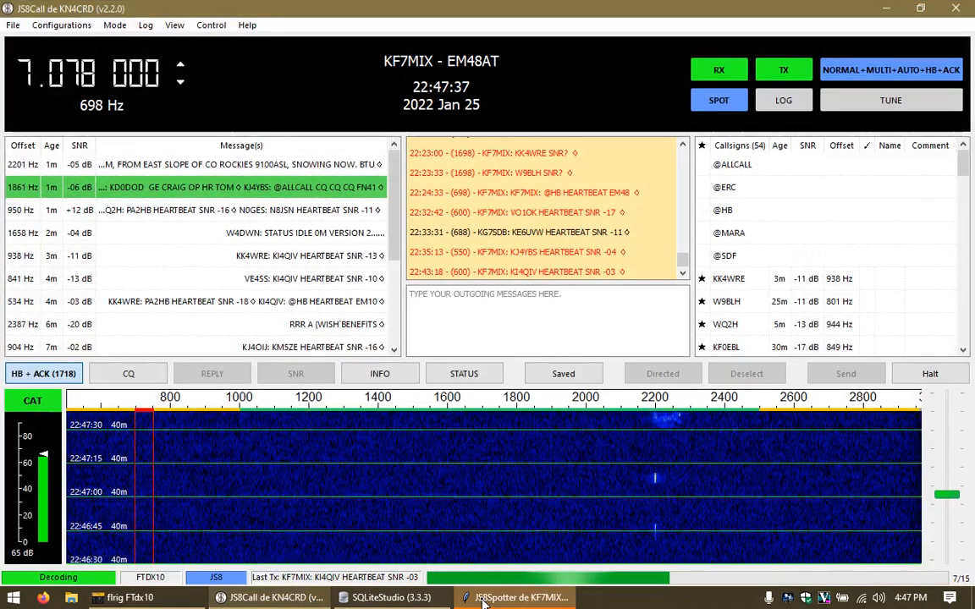
click(483, 599)
Step: Position the JS8Spotter Default profile window over JS8Call, slightly lower and right
drag(335, 177, 437, 195)
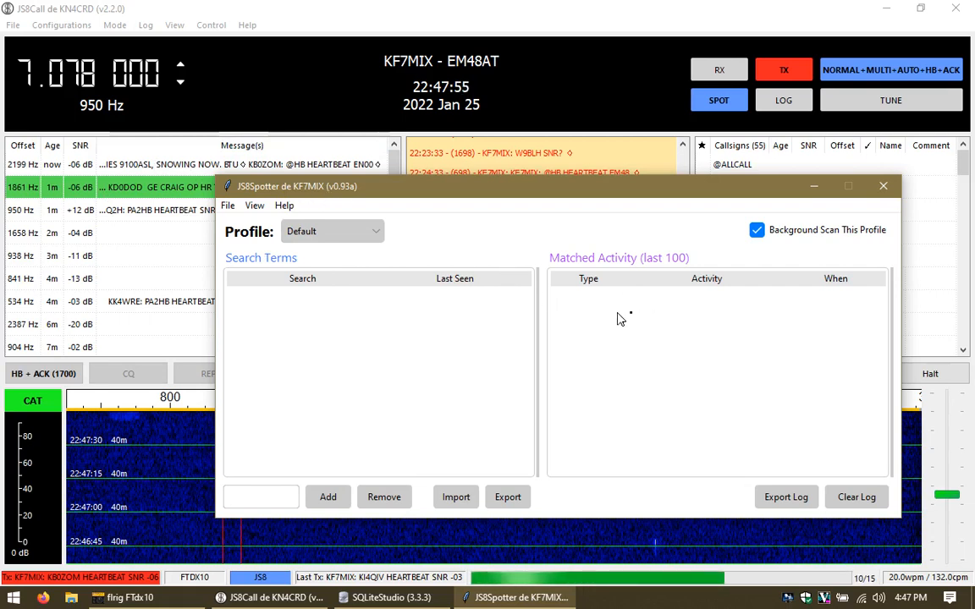
click(267, 500)
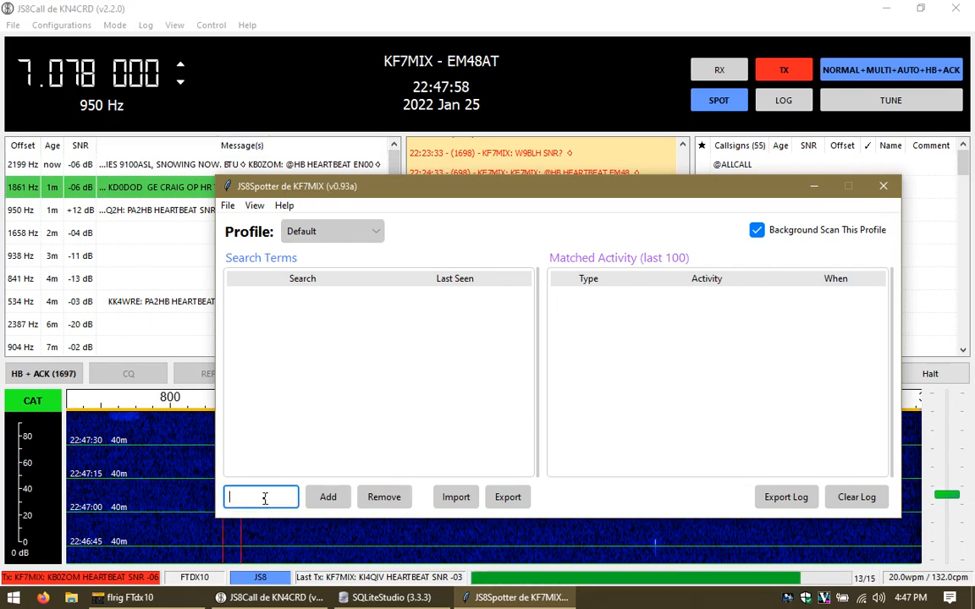
drag(247, 186, 272, 196)
Step: Rename the Default profile to Testing via File > Edit Profile
click(252, 217)
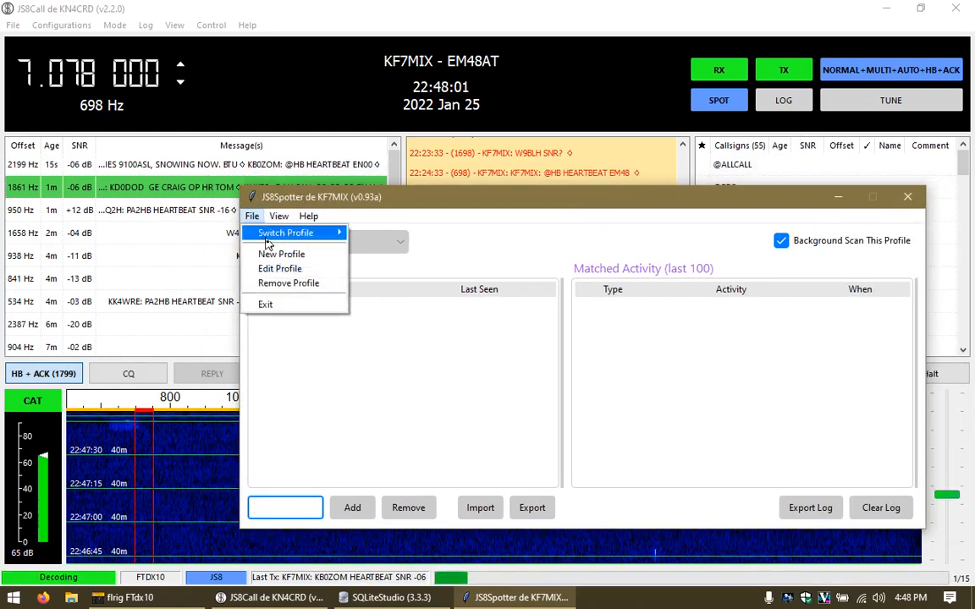
click(286, 271)
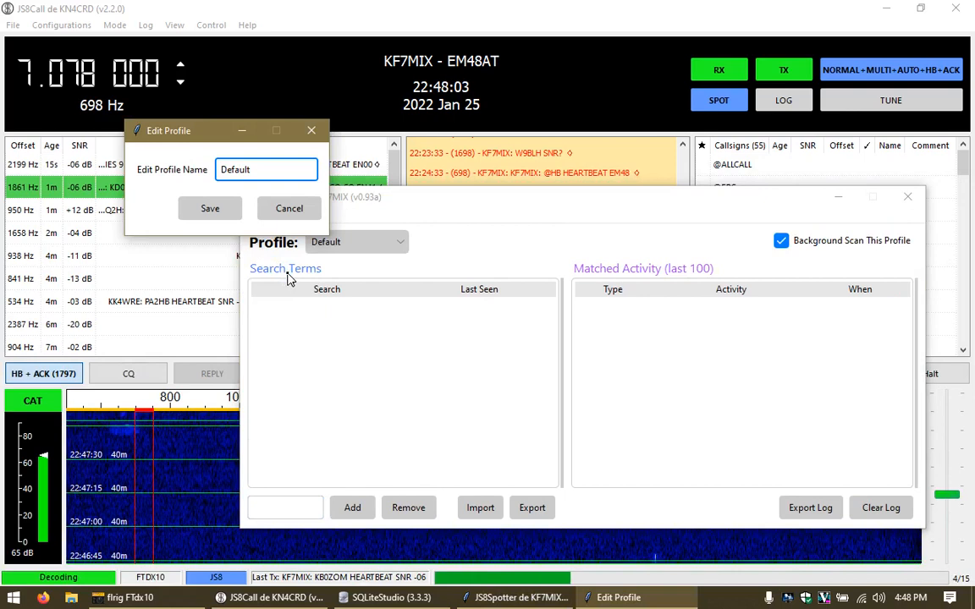
text(Testing)
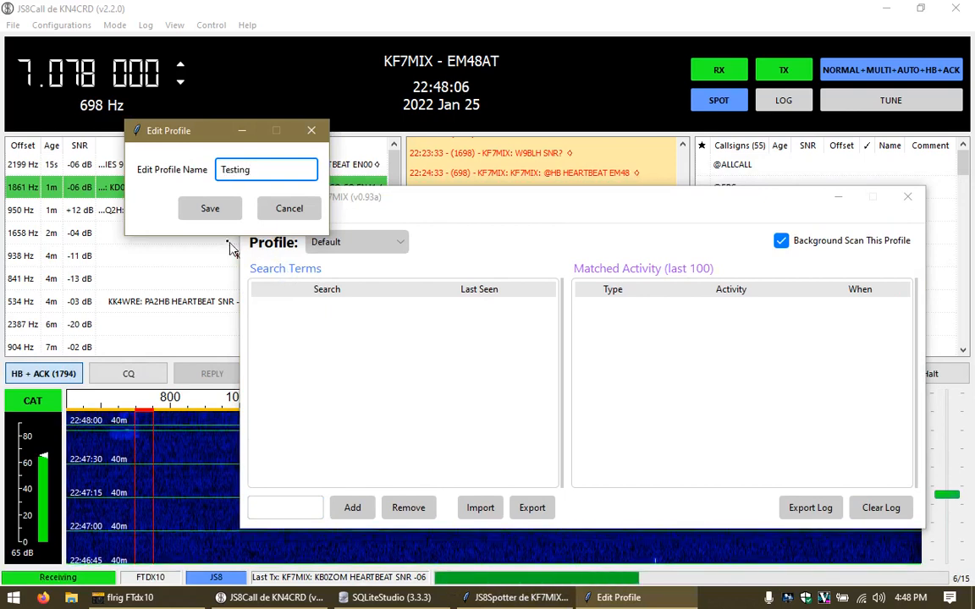
click(209, 208)
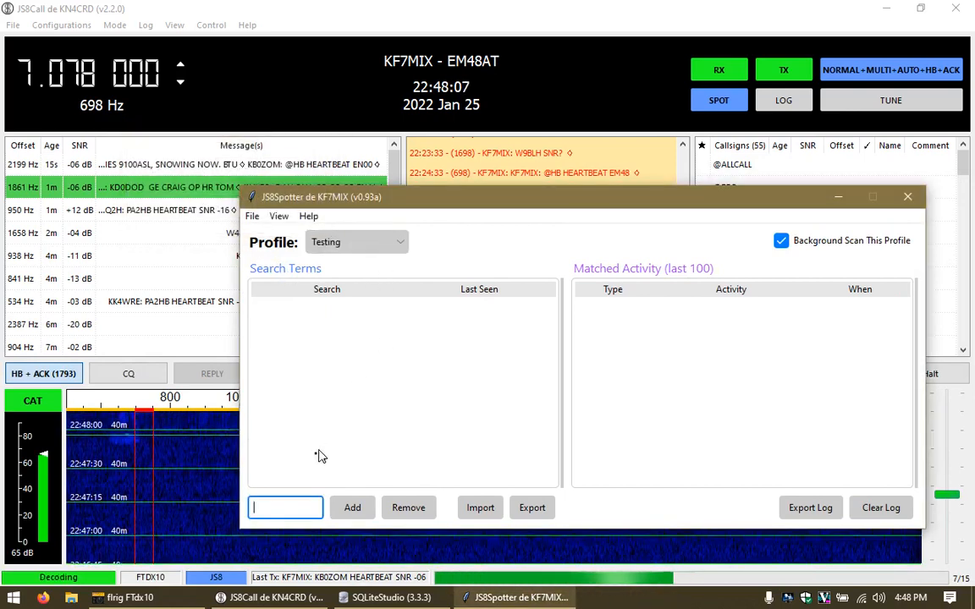
Step: Add HB, HEART and MSG as search terms to the Testing profile
text(hb)
key(Return)
text(heart)
key(Return)
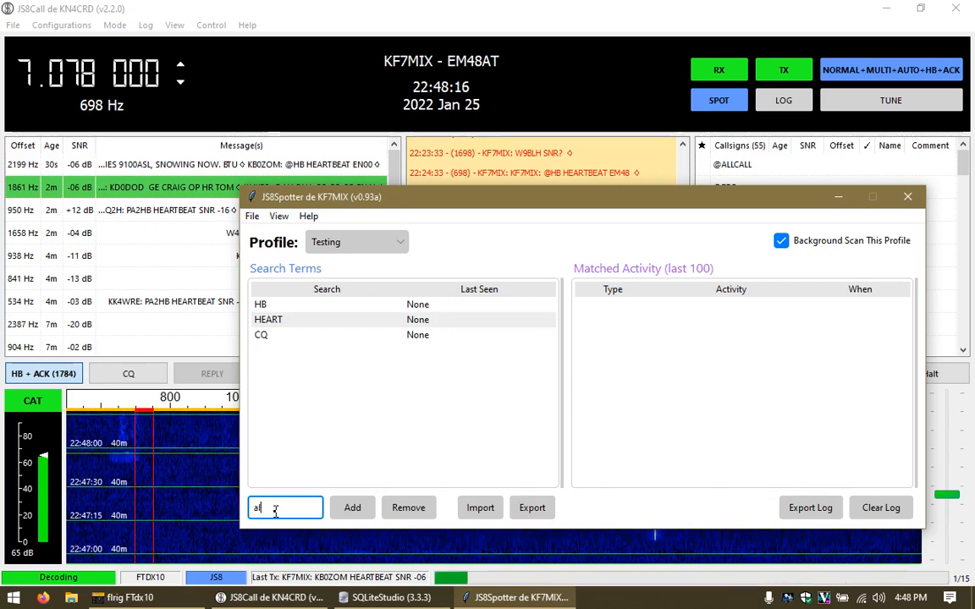
text(msg)
key(Return)
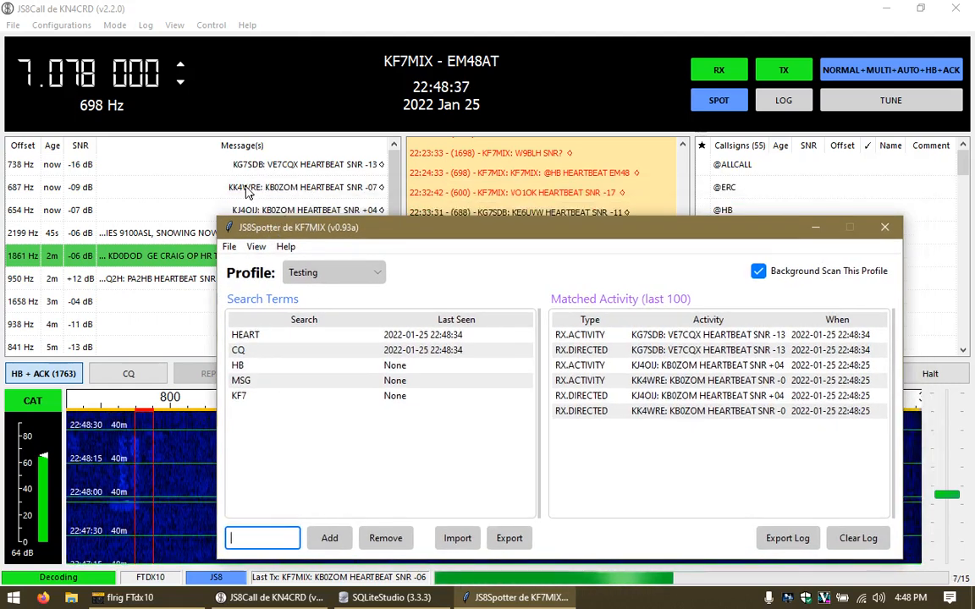
click(250, 339)
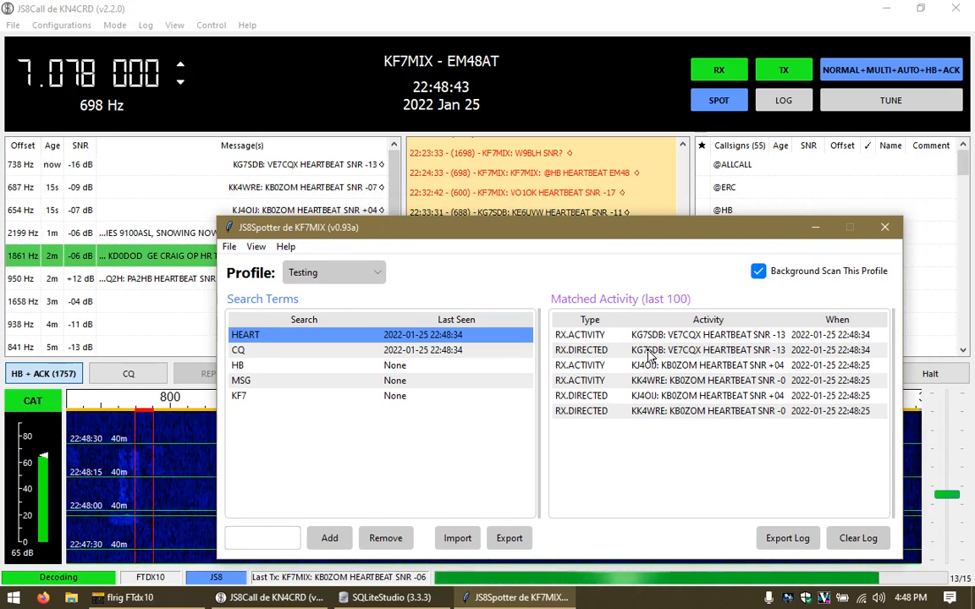
double_click(247, 335)
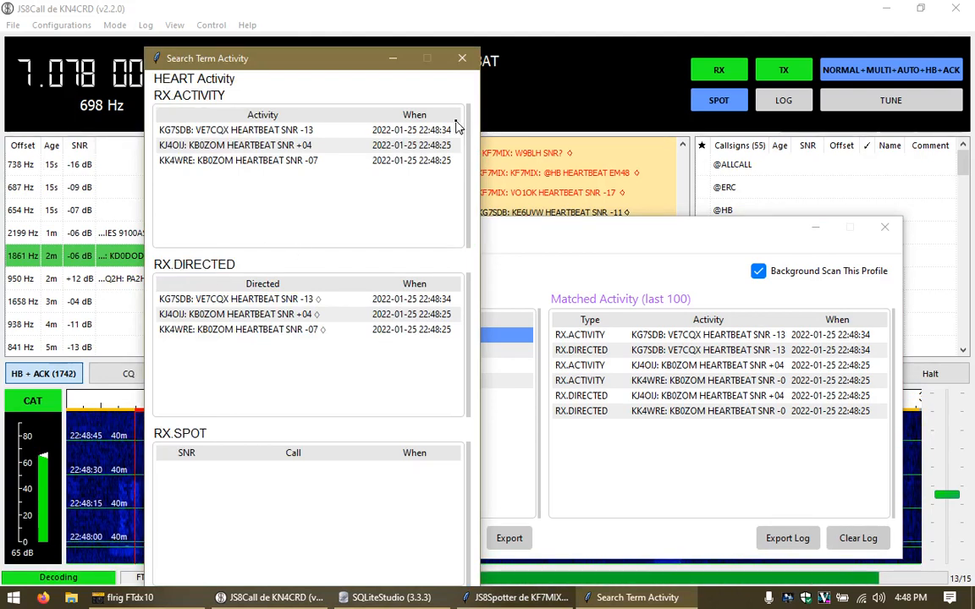
click(463, 59)
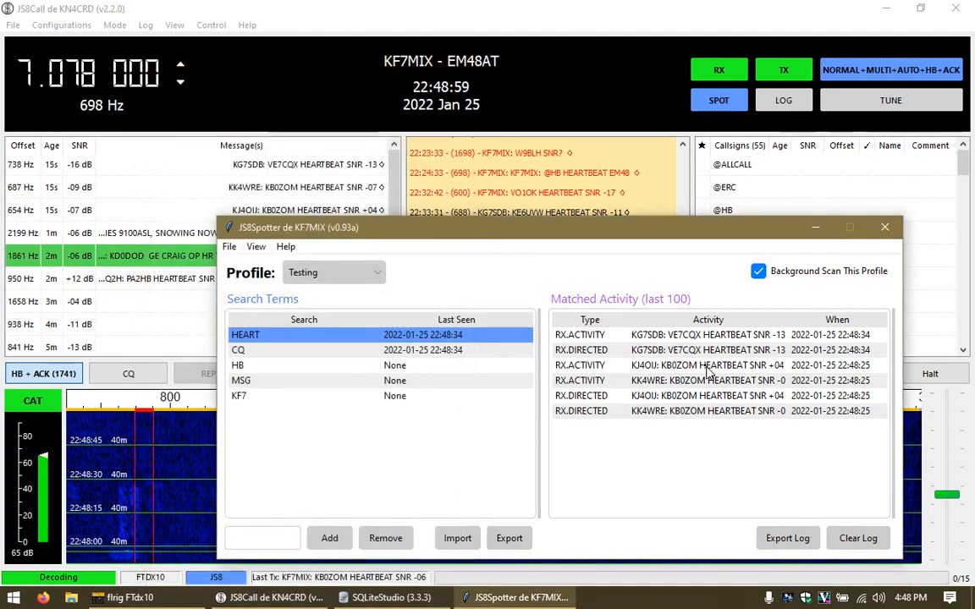
double_click(581, 338)
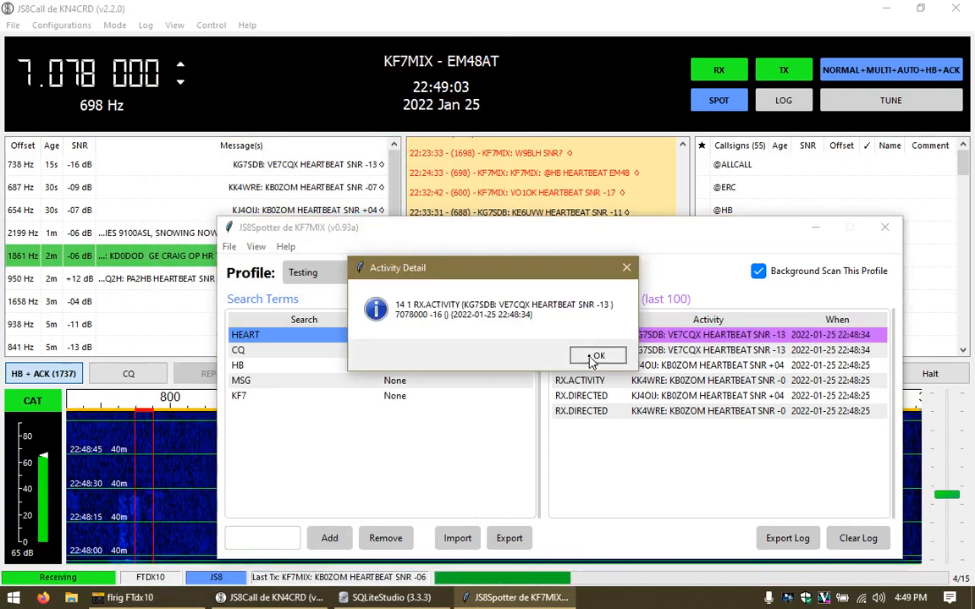
click(596, 355)
double_click(665, 368)
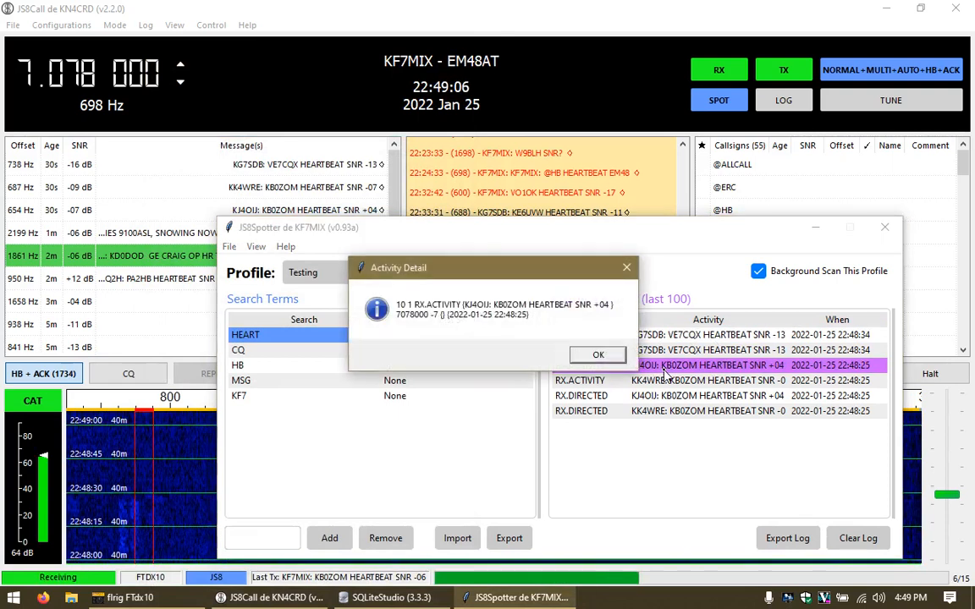
click(597, 355)
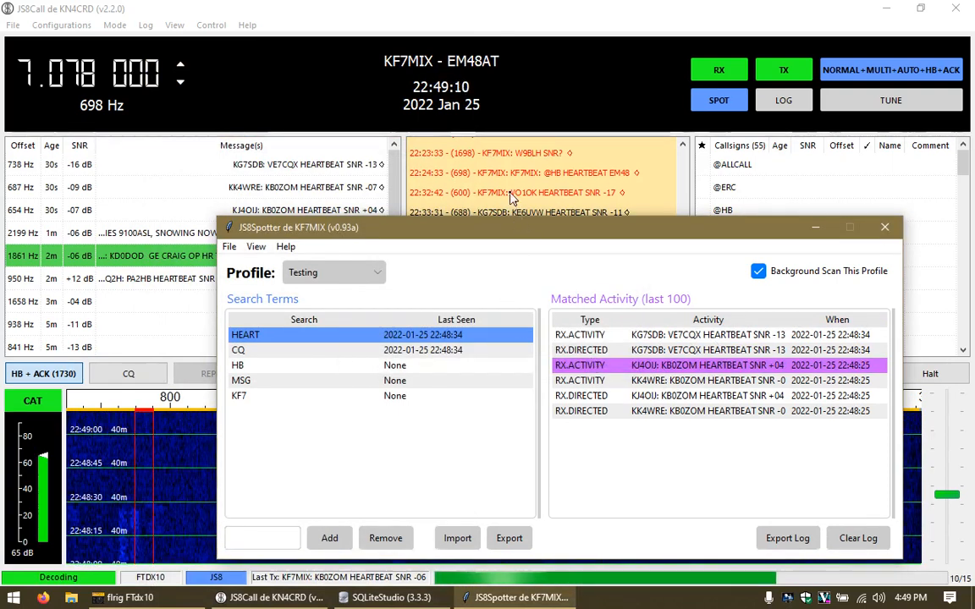
drag(523, 235, 514, 204)
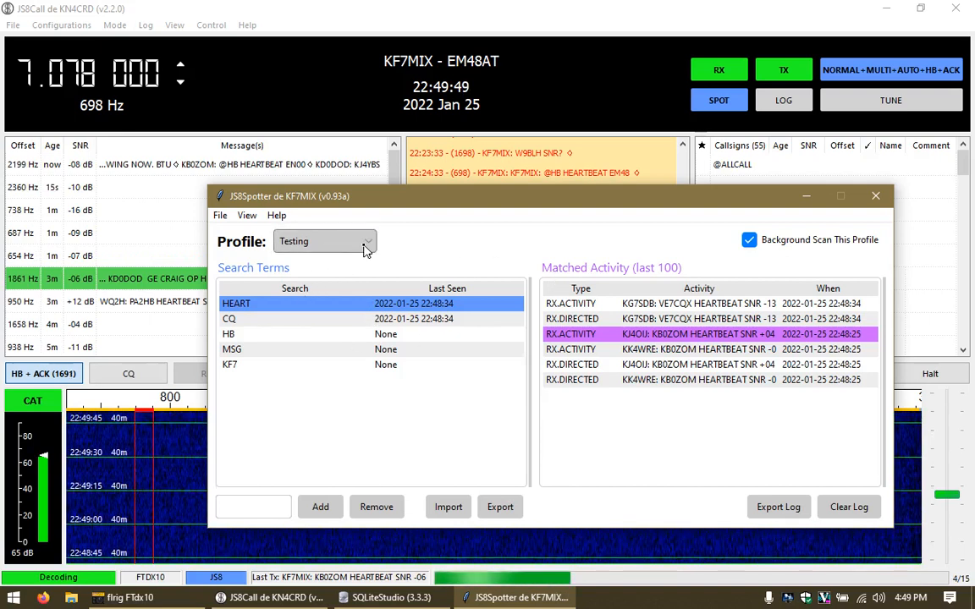
click(220, 215)
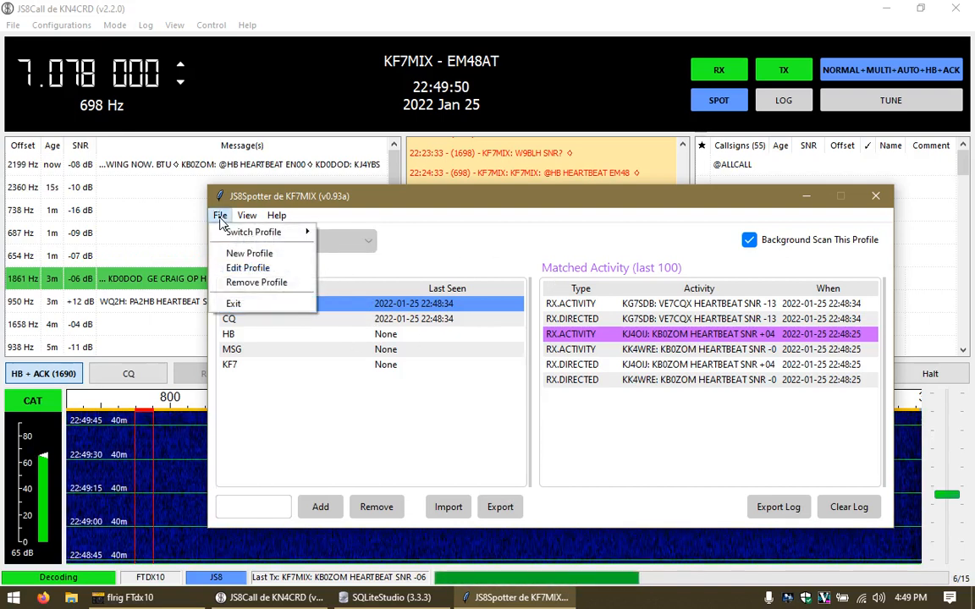
click(254, 253)
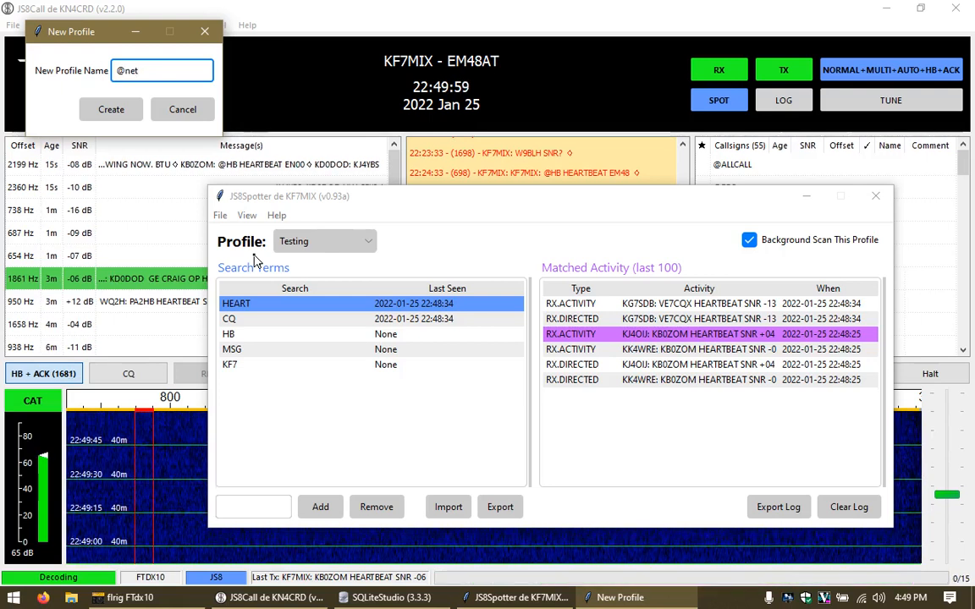
key(Return)
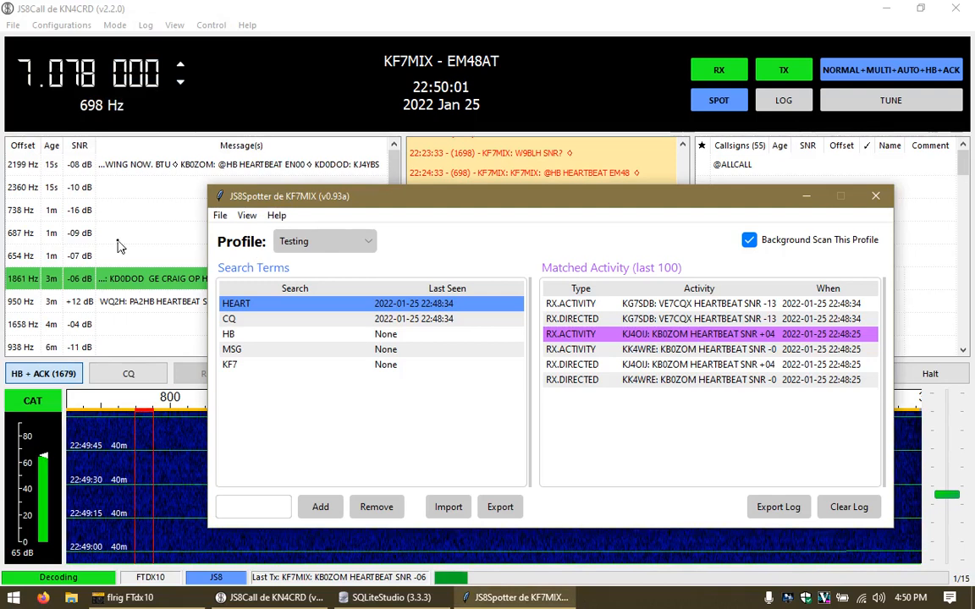
click(334, 239)
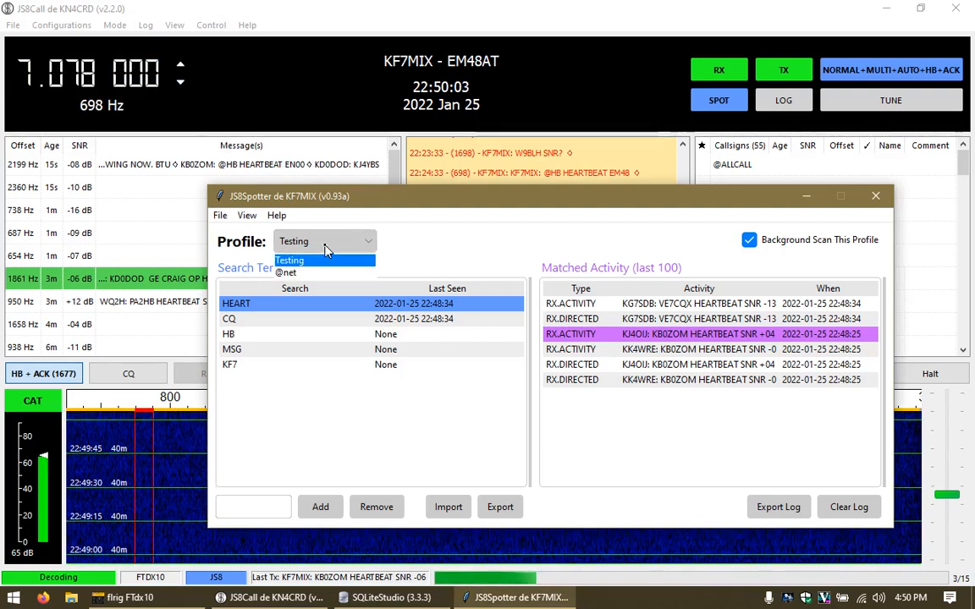
click(288, 273)
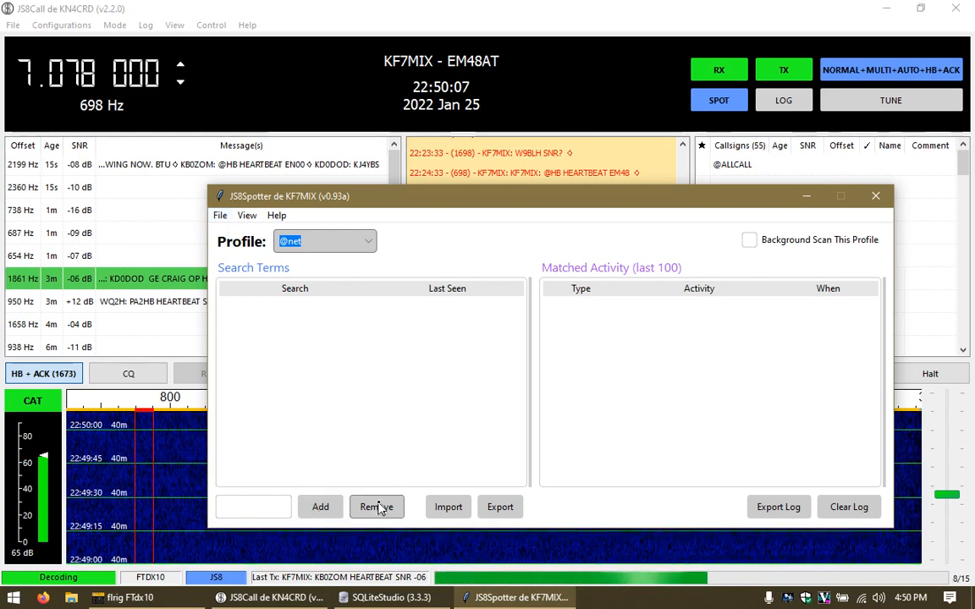
click(251, 505)
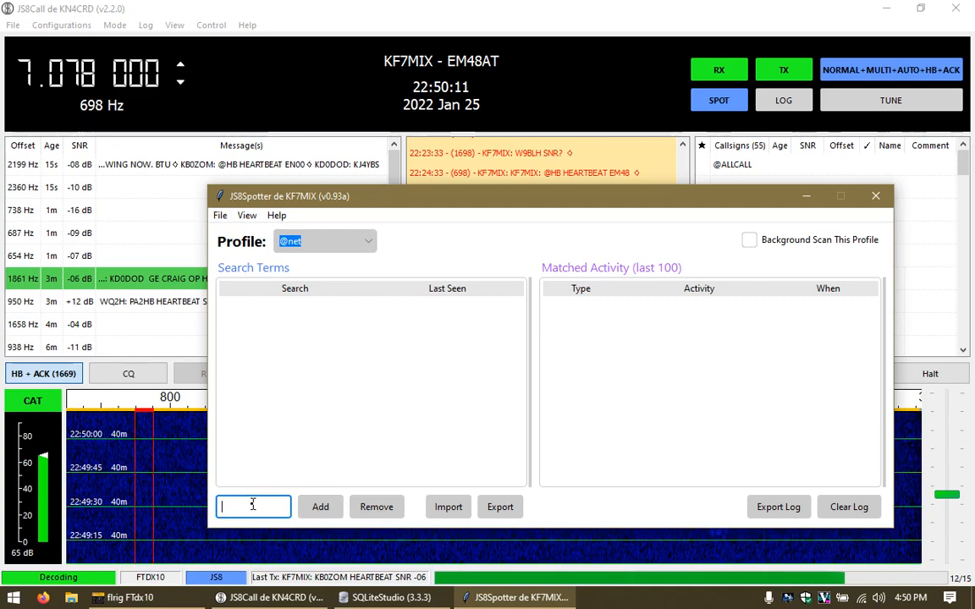
click(448, 509)
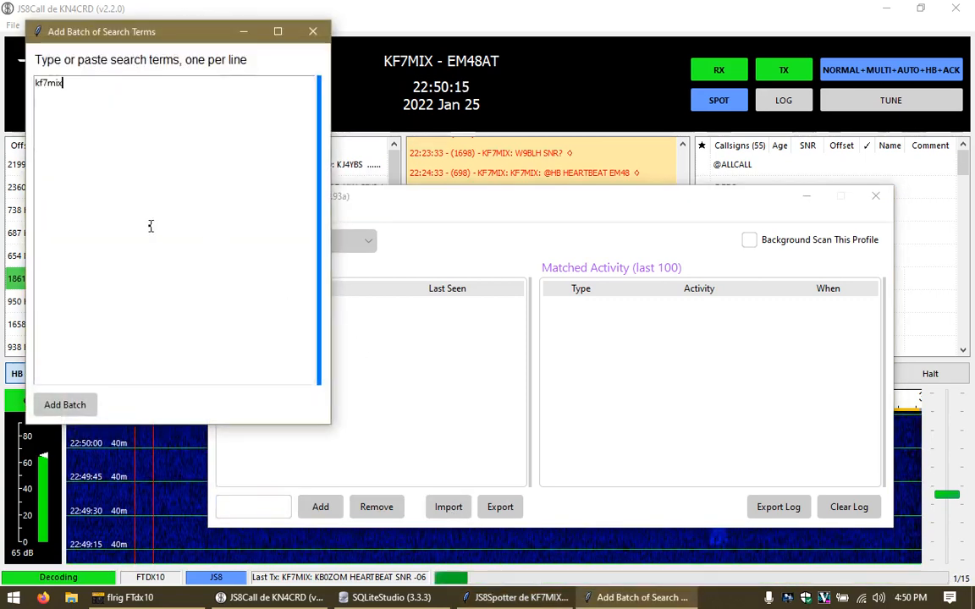
text(4aa)
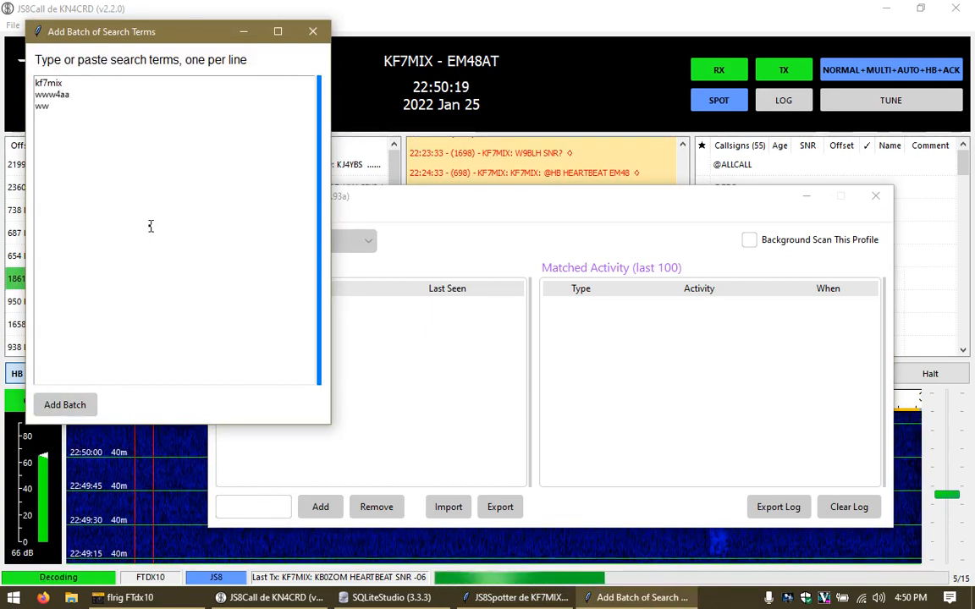
key(Return)
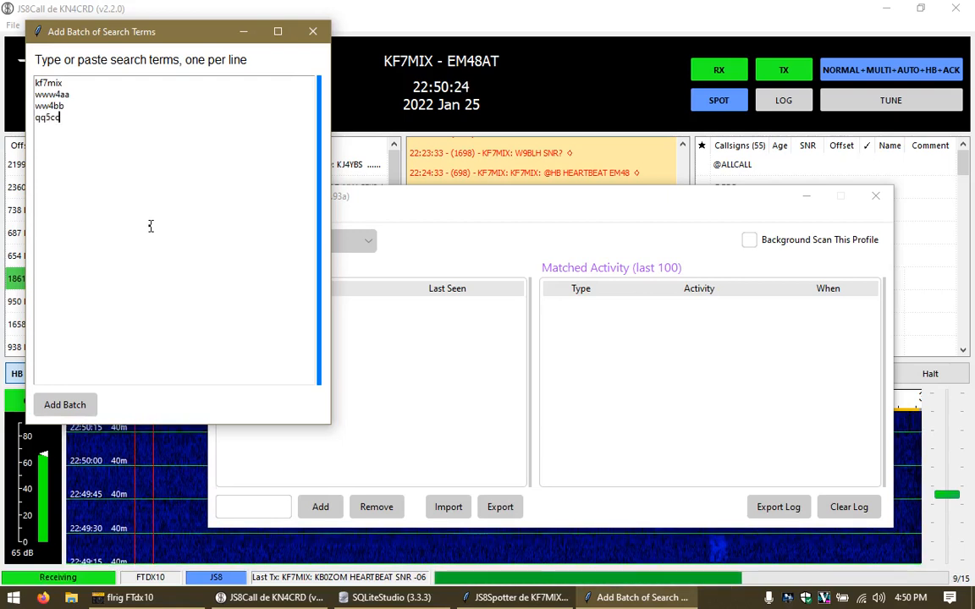
click(65, 406)
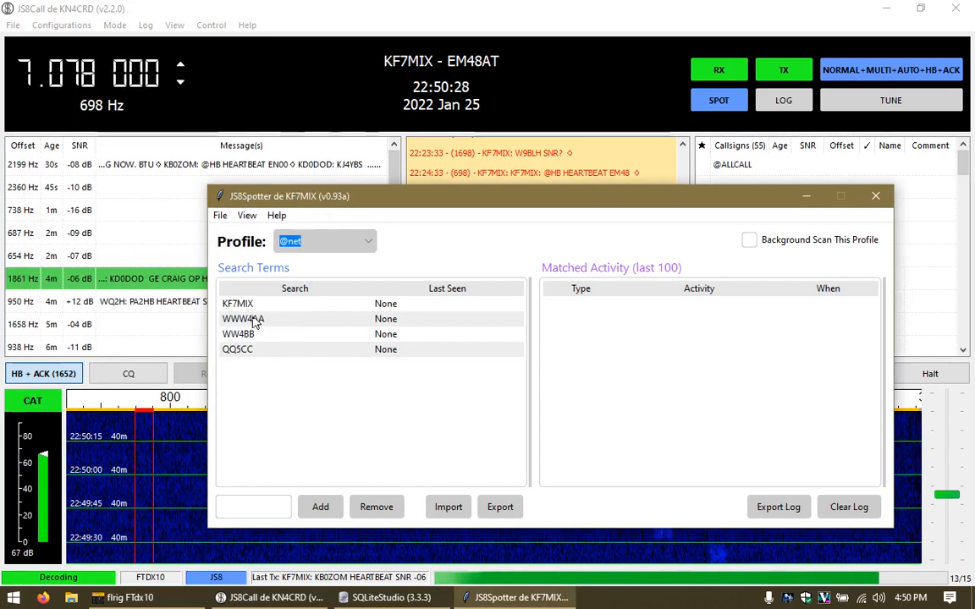
Step: Open the search-term export list, select all four terms, and close it
click(502, 513)
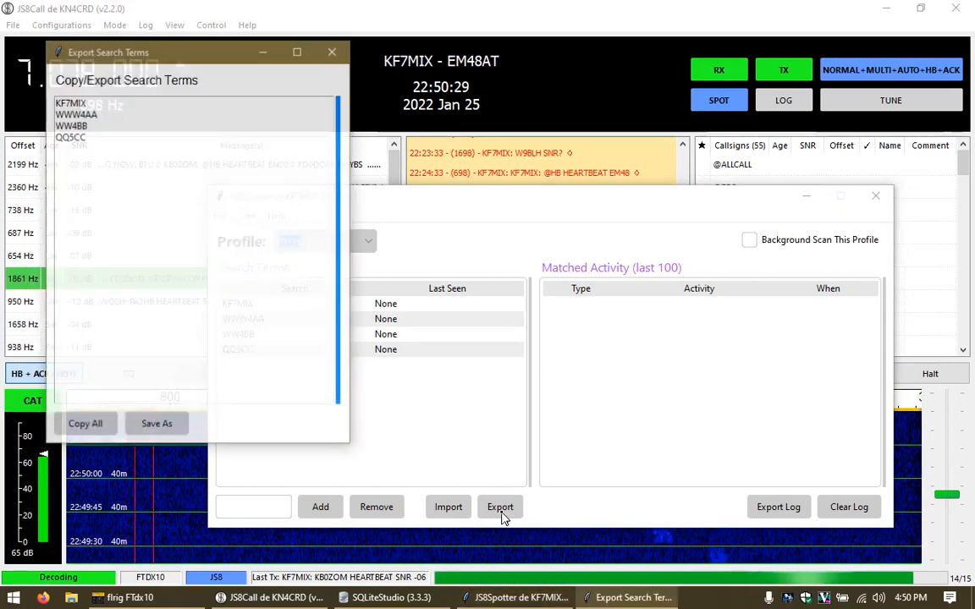
drag(89, 140, 36, 89)
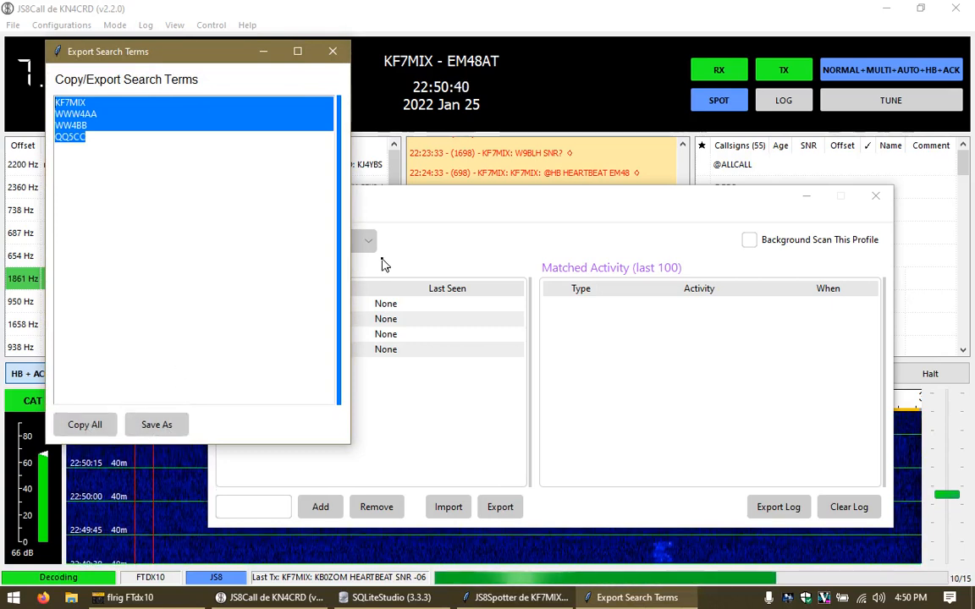
click(333, 54)
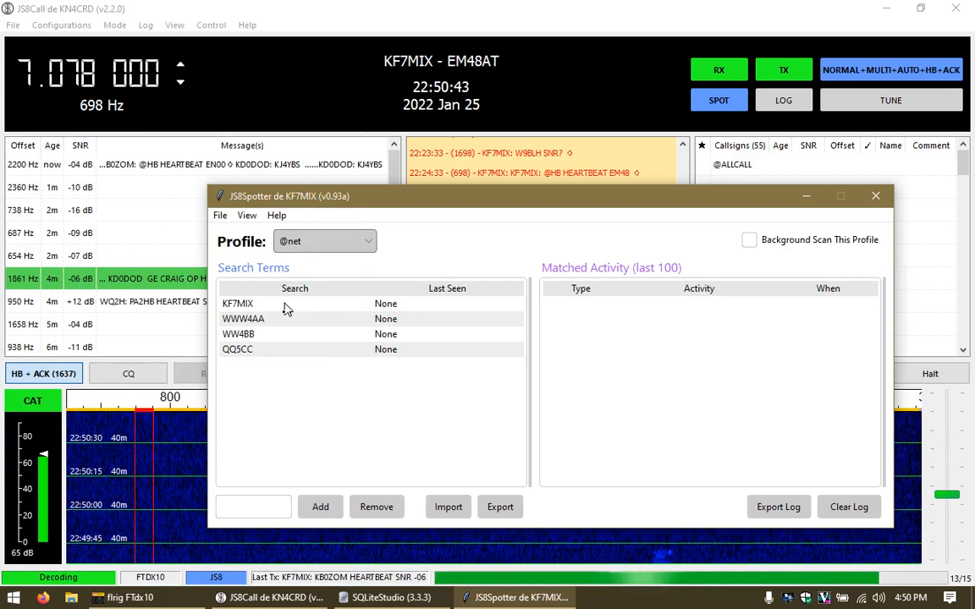
click(254, 506)
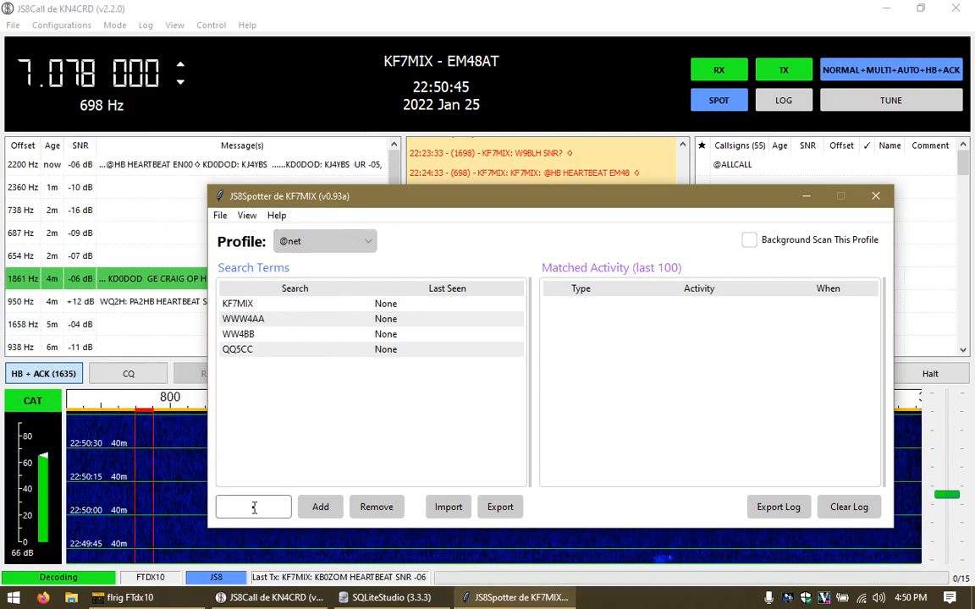
text(@net)
key(Return)
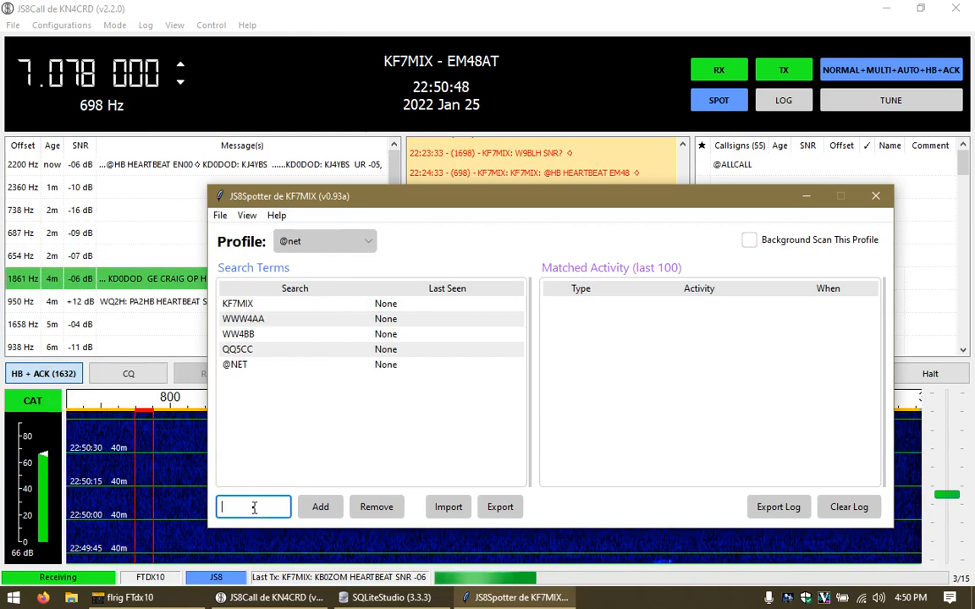
click(263, 366)
click(342, 245)
click(343, 245)
click(342, 245)
click(342, 245)
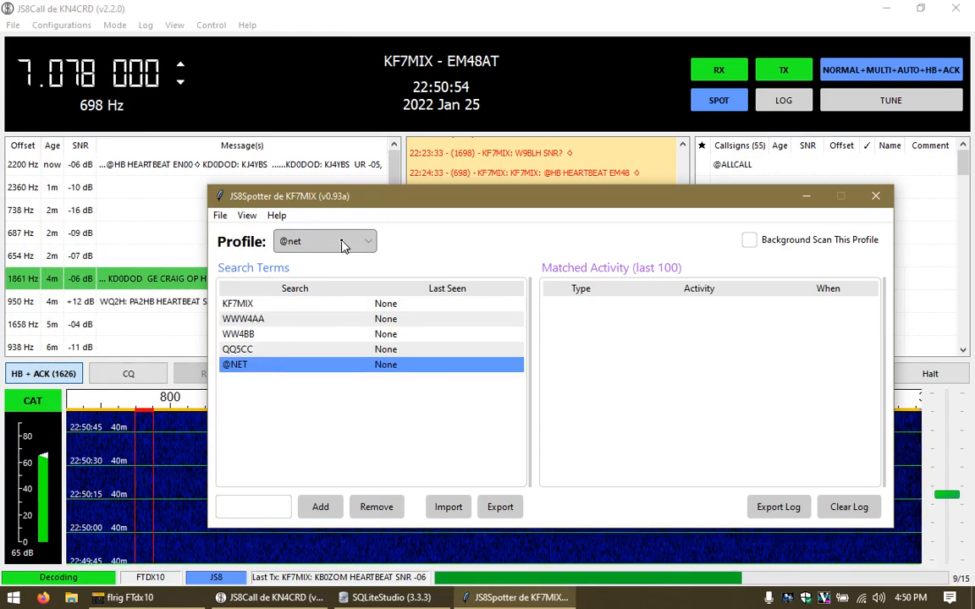
click(342, 244)
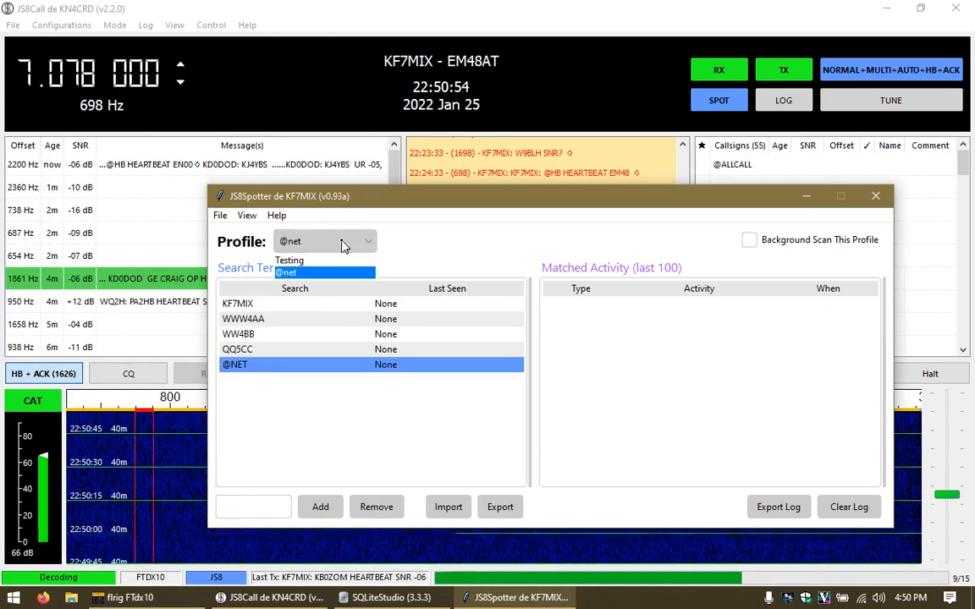
click(303, 262)
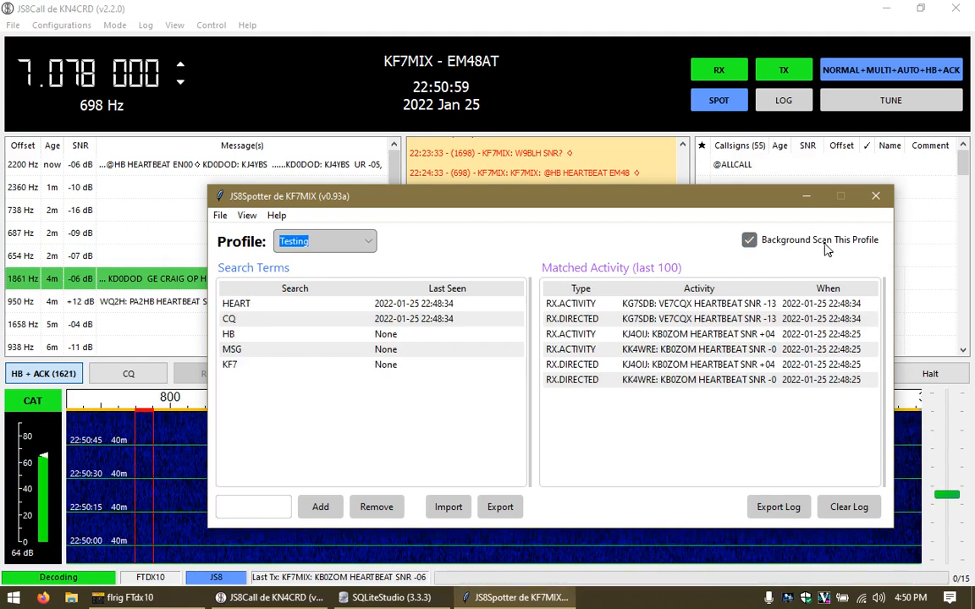
click(341, 245)
click(296, 271)
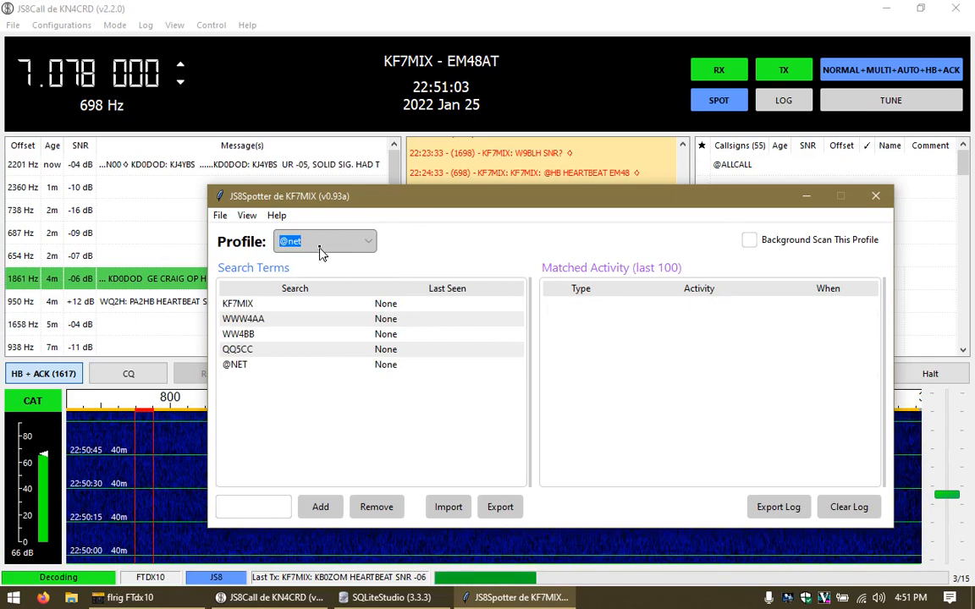
click(318, 246)
click(292, 259)
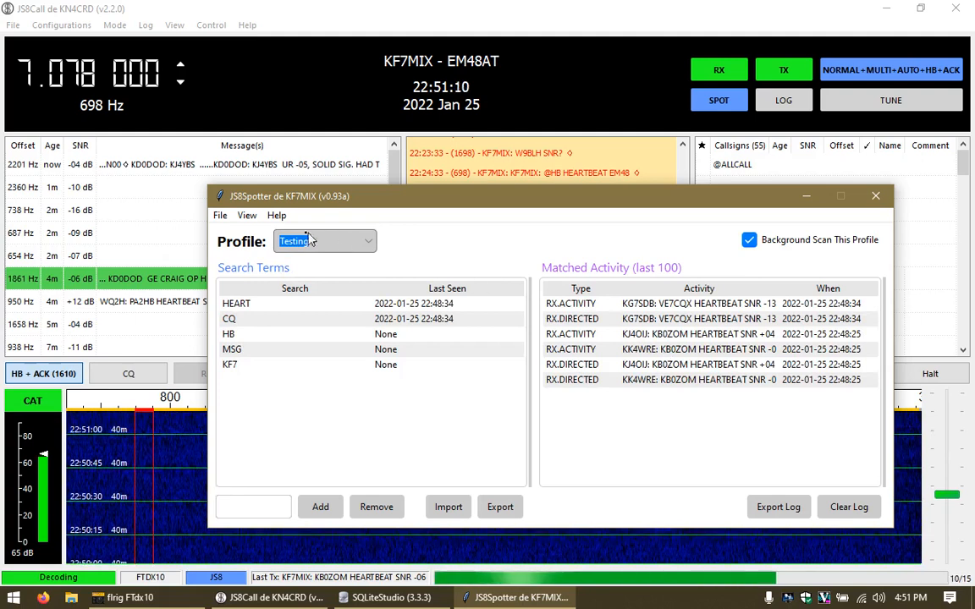
click(220, 215)
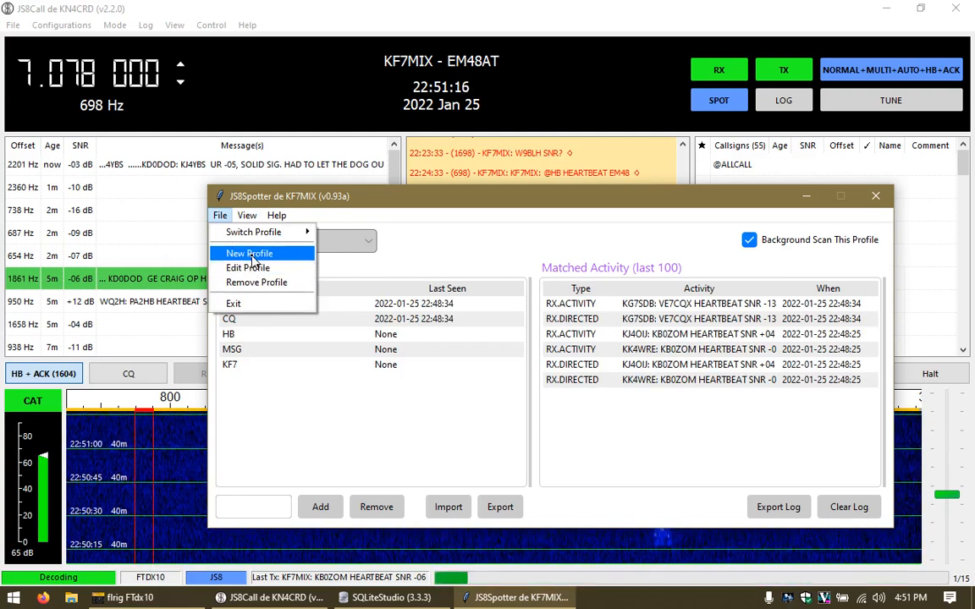
Step: Create a new profile named Tonga and switch to it
click(251, 256)
text(Tempo)
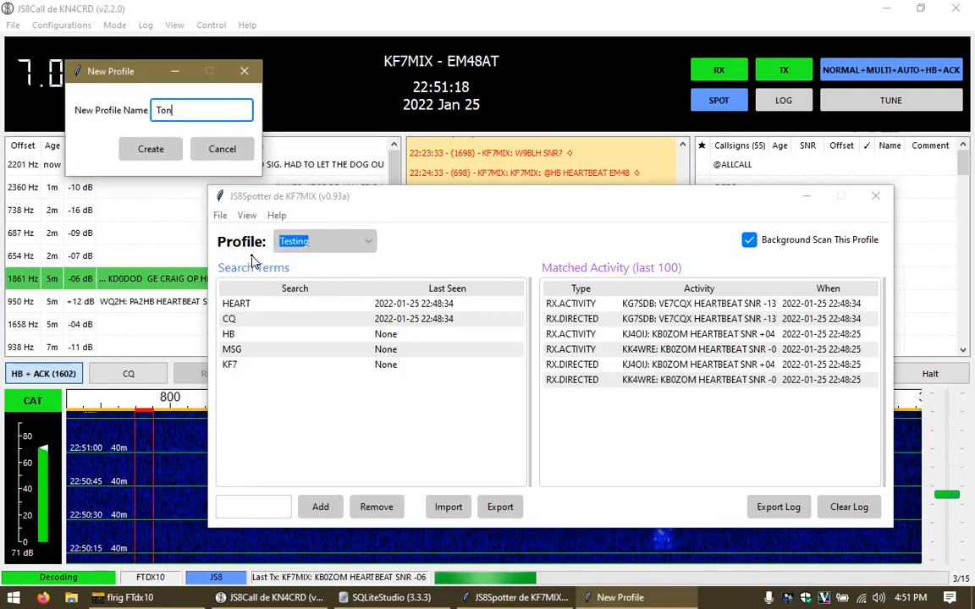
click(151, 149)
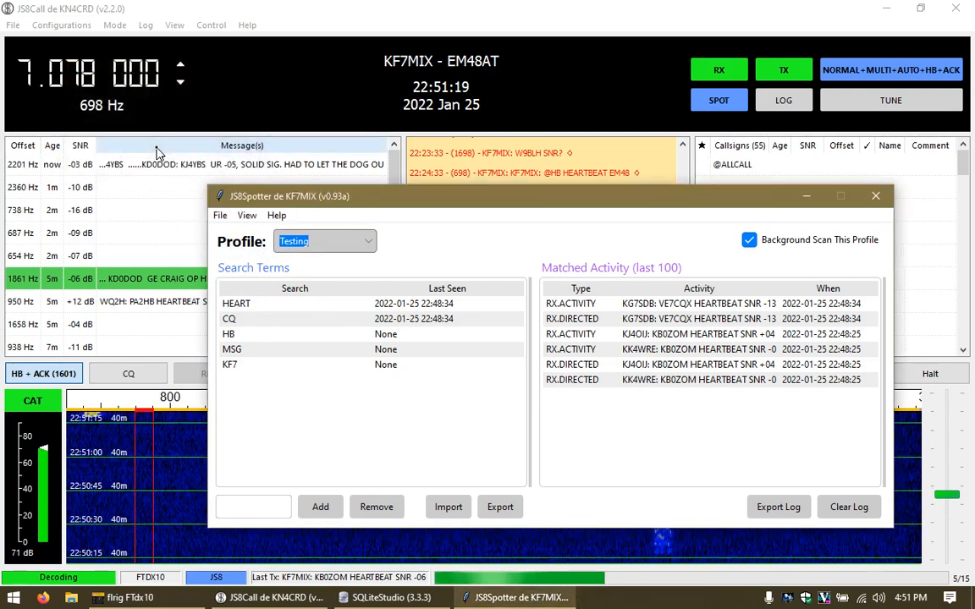
click(337, 241)
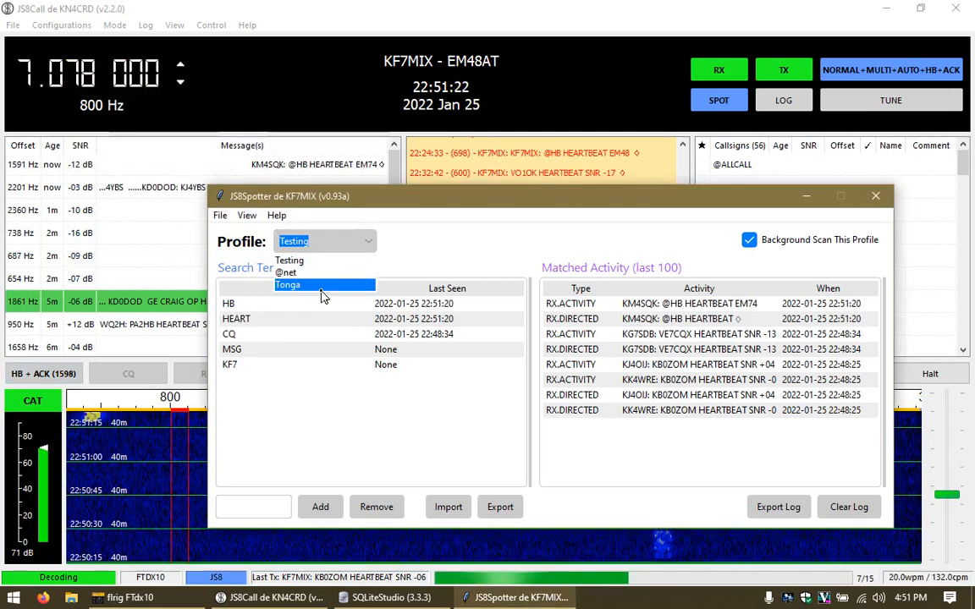
click(340, 286)
Step: Add AG28 and TONGA as search terms to the Tonga profile
click(254, 508)
text(AG28)
key(Return)
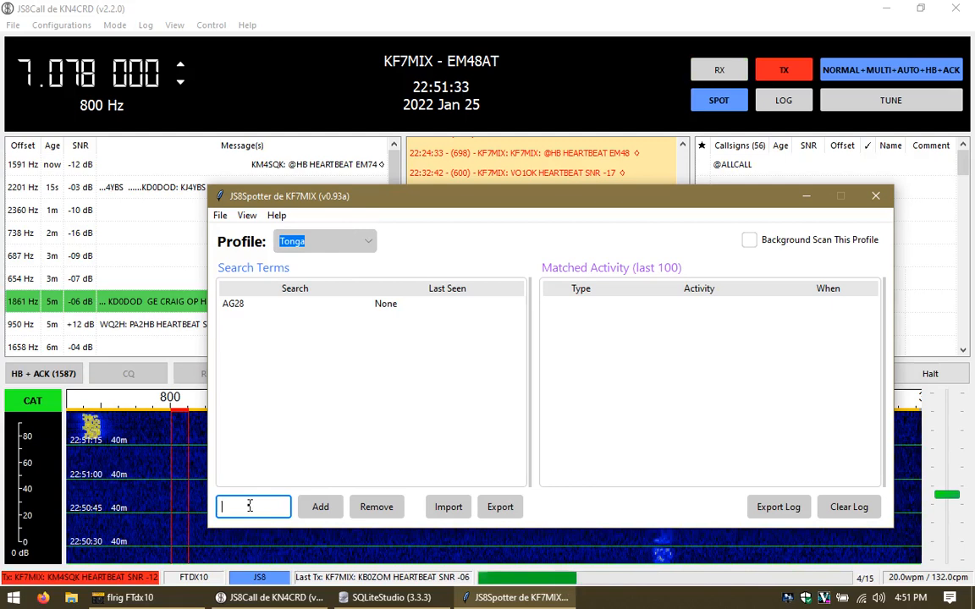
text(tonga)
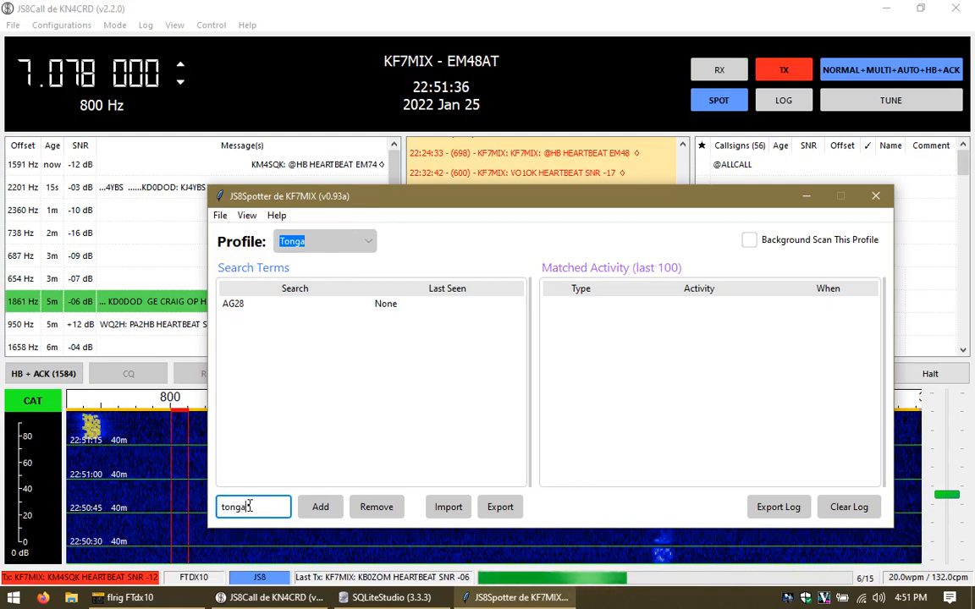
key(Return)
Step: Tick Background Scan This Profile for Tonga
click(308, 244)
click(309, 244)
click(749, 241)
click(309, 243)
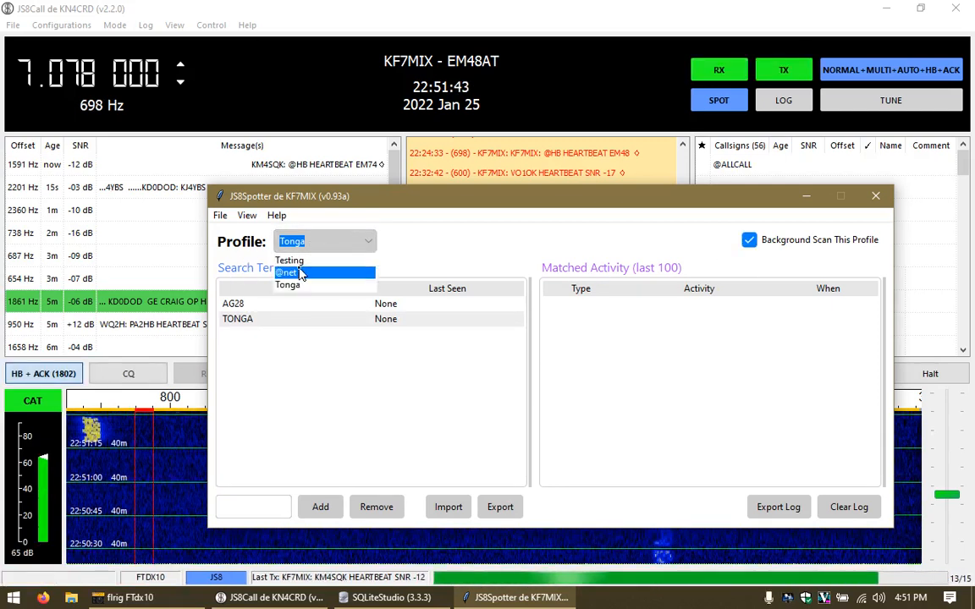
Step: Select Testing, view its tab-delimited activity export from Export Log, and close it
click(313, 260)
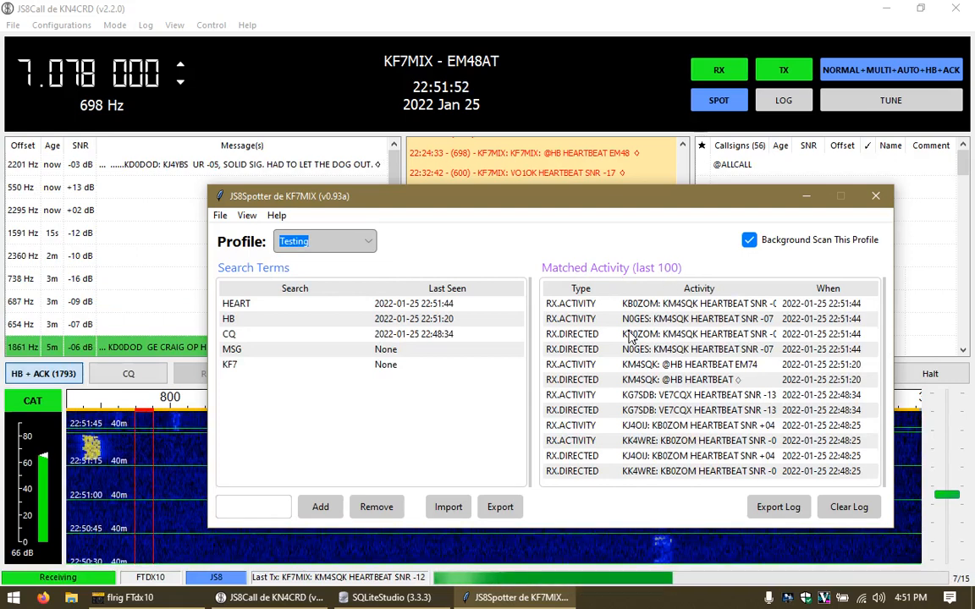
click(777, 508)
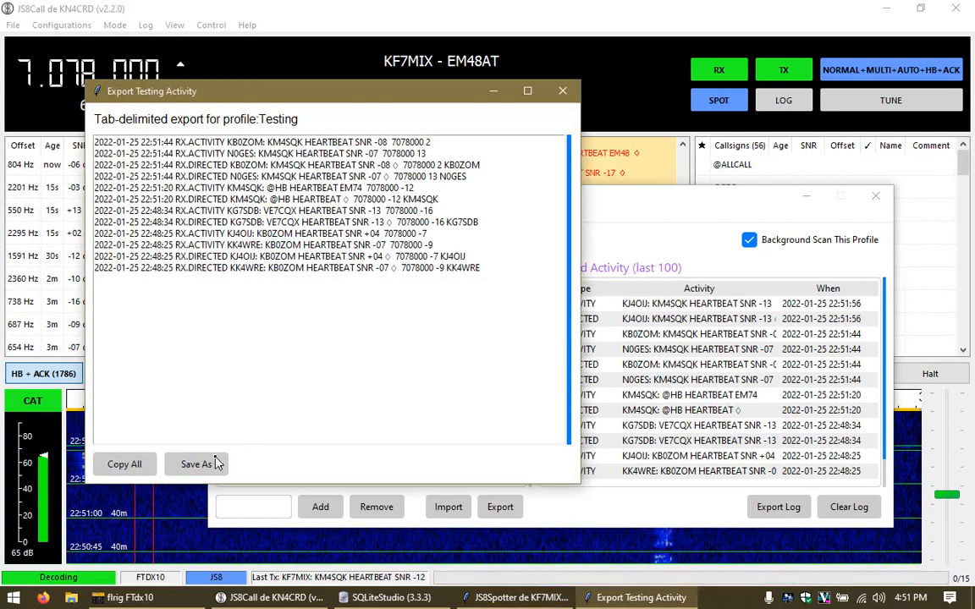
click(562, 94)
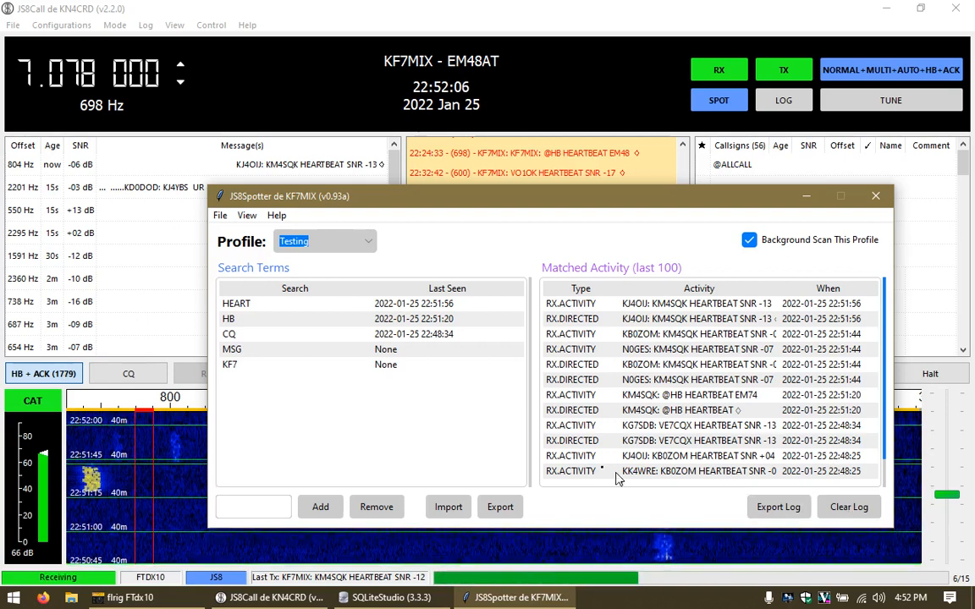
Step: Delete the KF7 search term from the Testing profile and confirm the removal
click(245, 365)
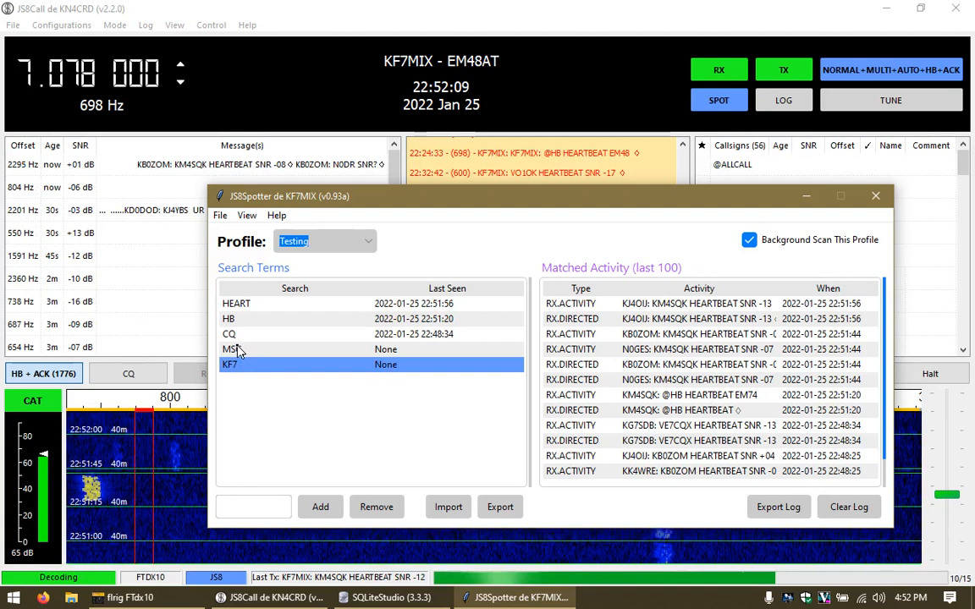
click(375, 507)
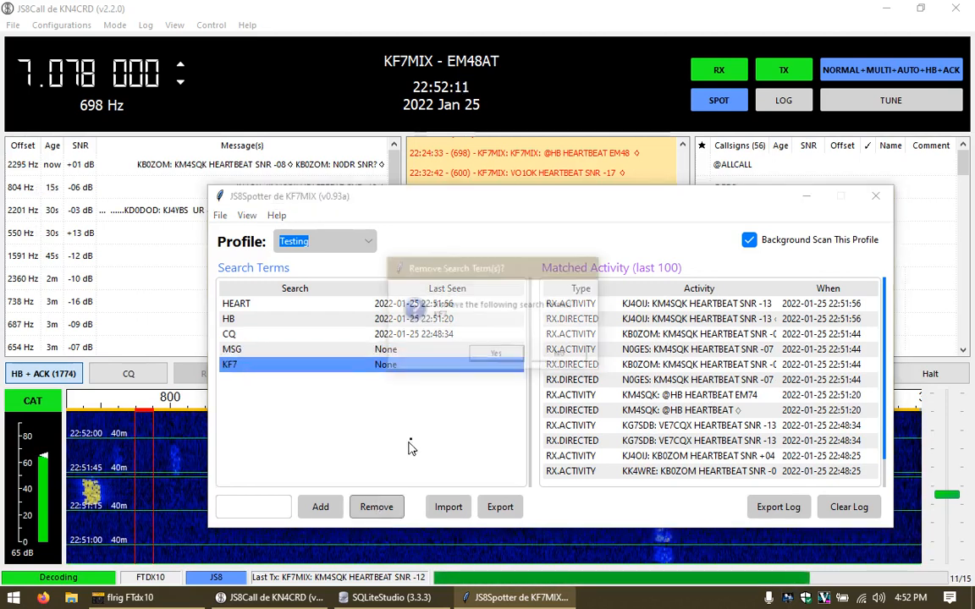
click(500, 351)
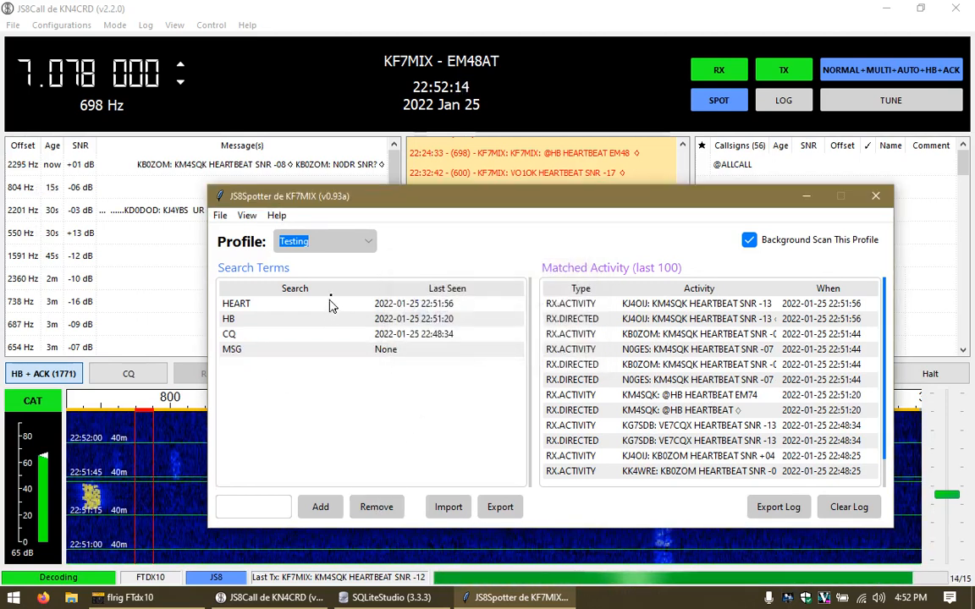
Step: Check the profile dropdown, keep Testing selected, and open the File menu
click(337, 245)
click(337, 246)
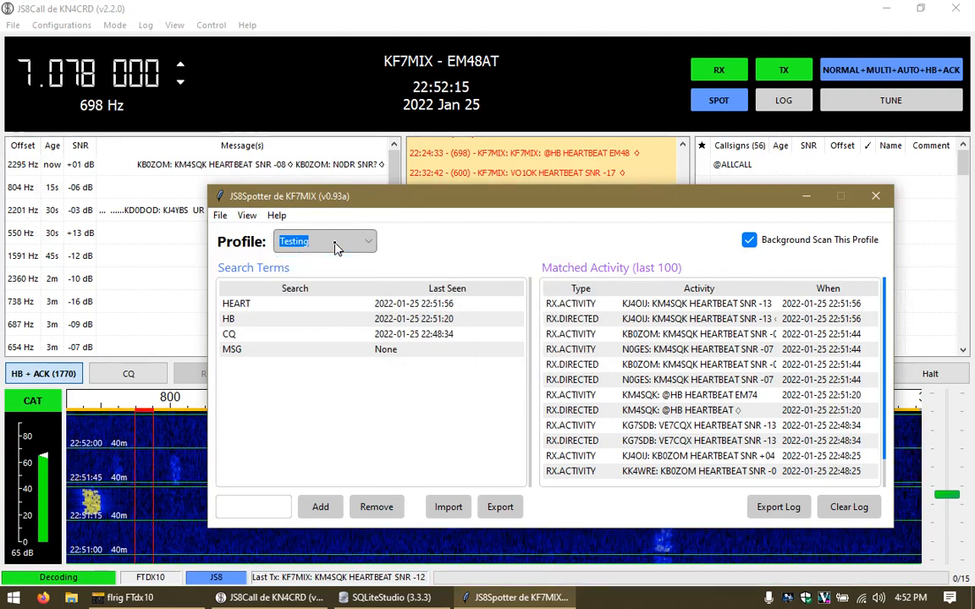
click(302, 244)
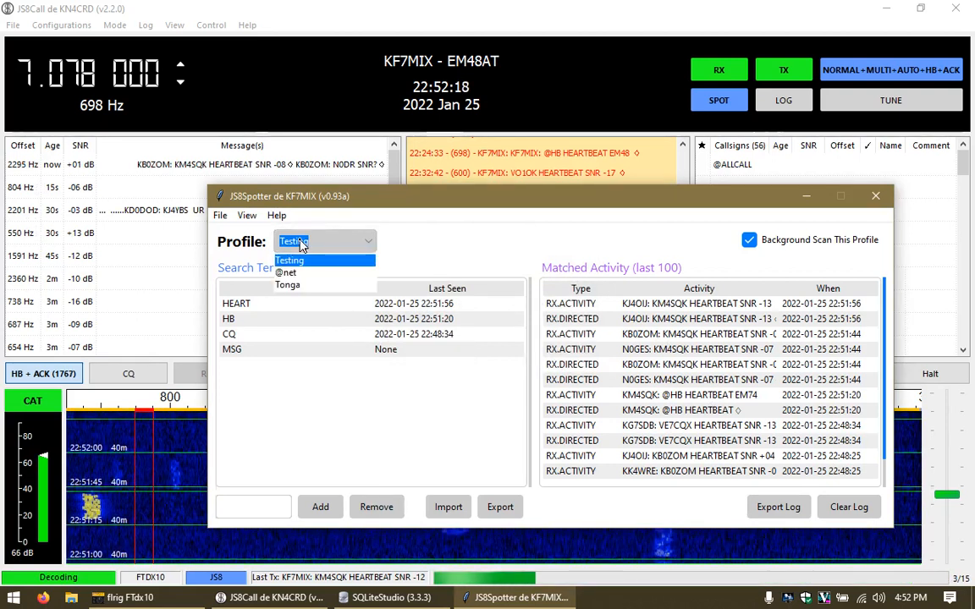
click(302, 244)
click(302, 243)
click(220, 215)
click(220, 215)
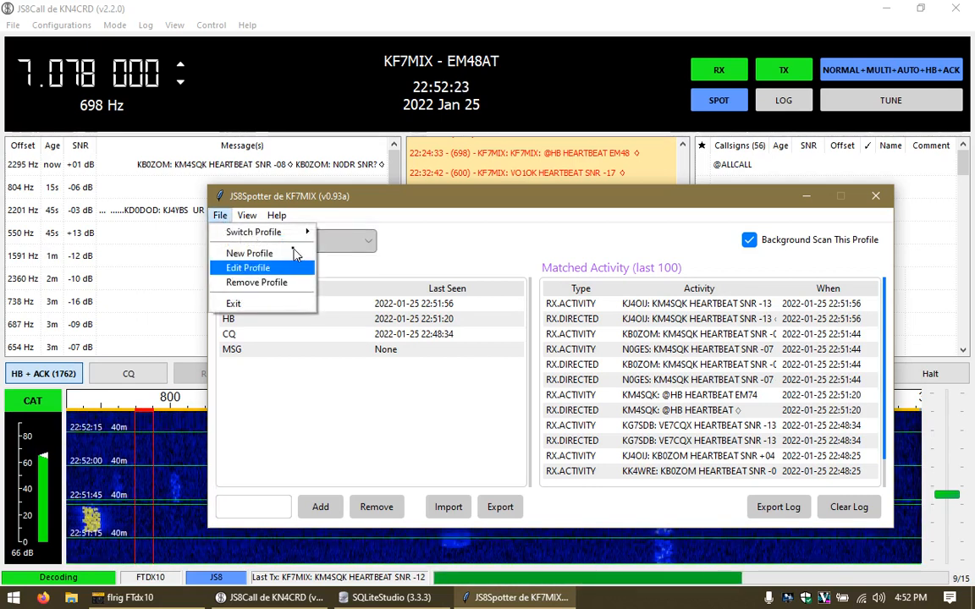
Step: Create a new profile named Contacts, view it empty, then return to Testing
click(246, 253)
text(Contacts)
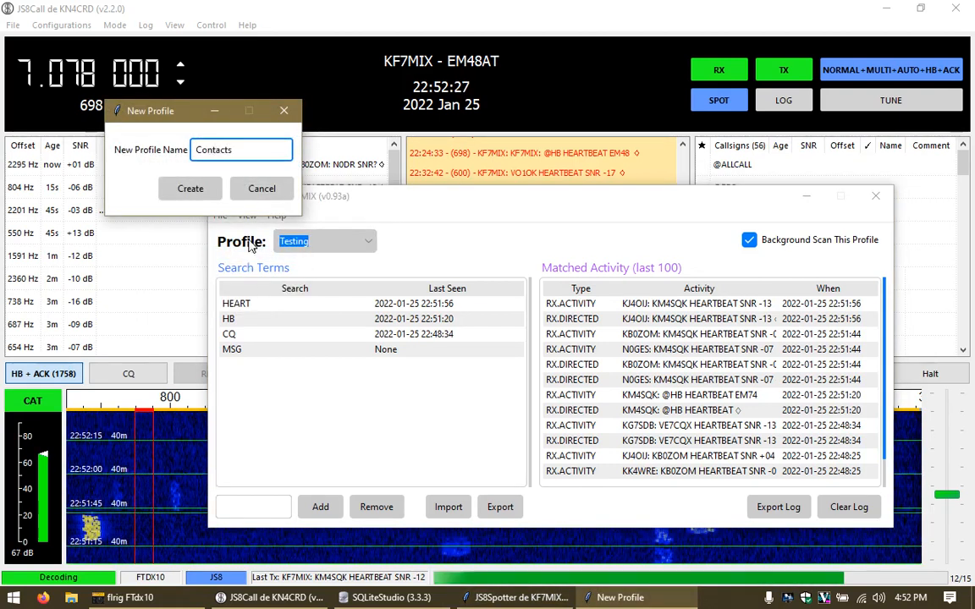
click(187, 189)
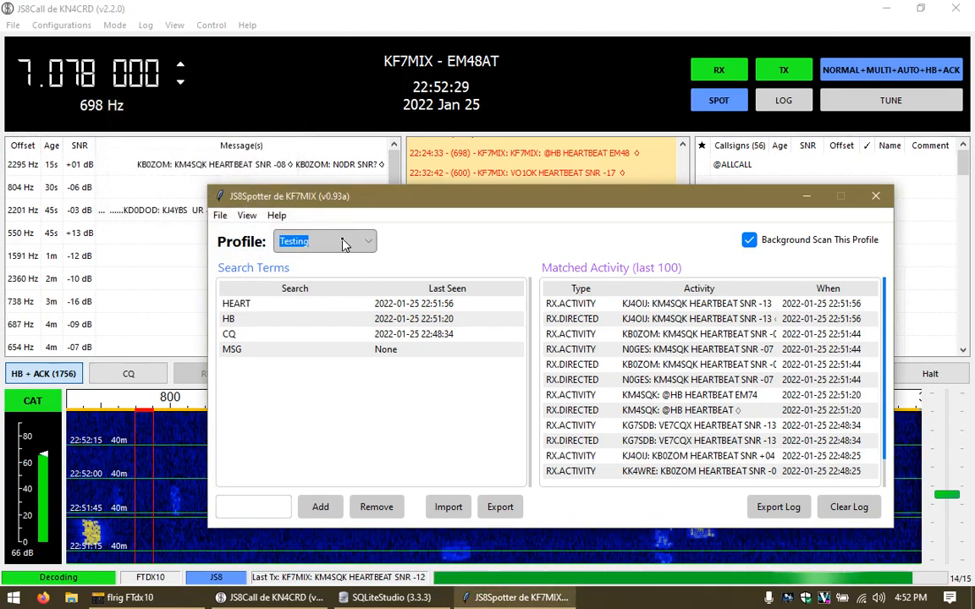
click(343, 245)
click(313, 302)
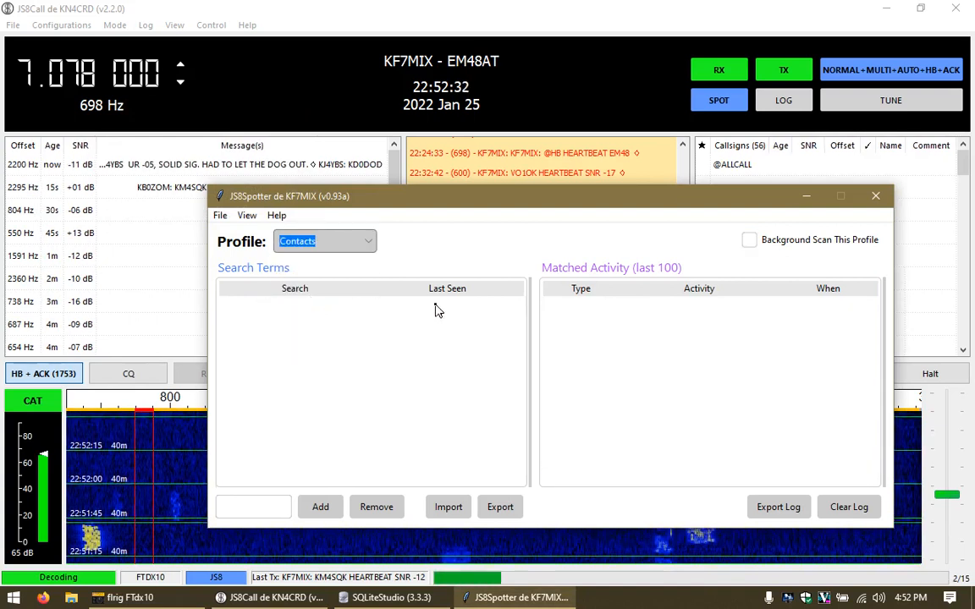
click(353, 244)
click(318, 263)
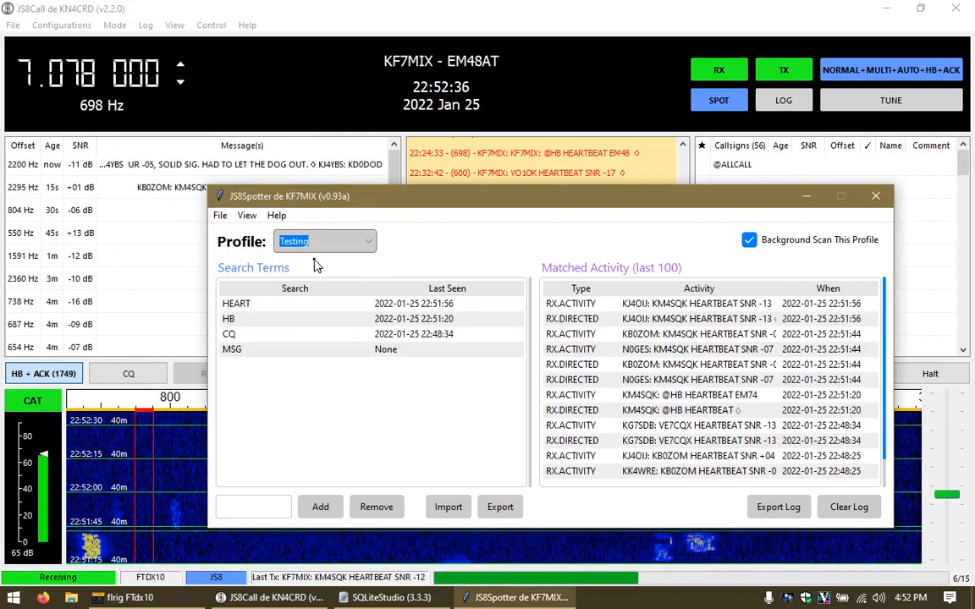
Step: Create a profile named 'Work all EMs' and switch to it
click(222, 215)
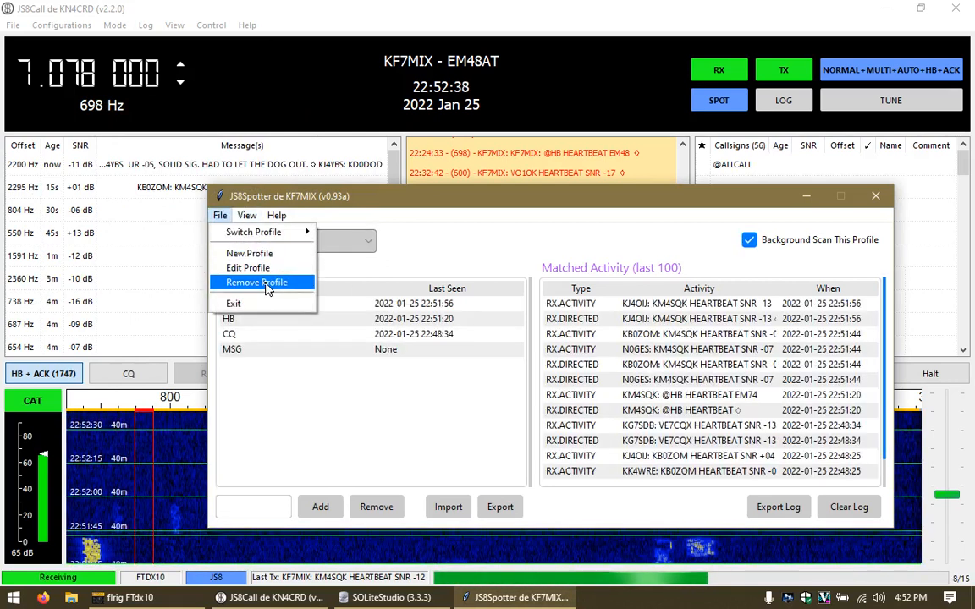
click(249, 254)
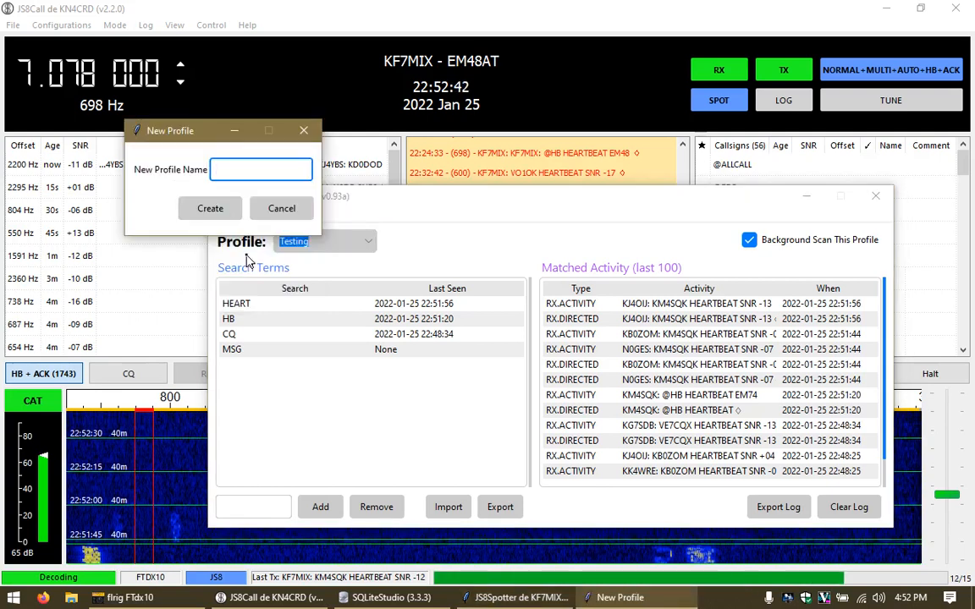
text(Work all E)
text(ma)
key(BackSpace)
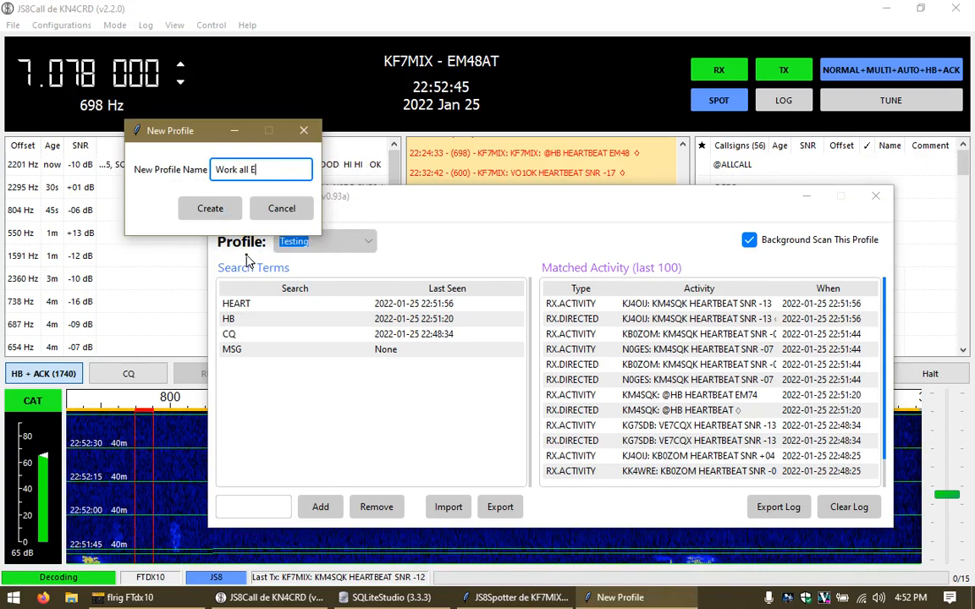
click(210, 209)
click(284, 244)
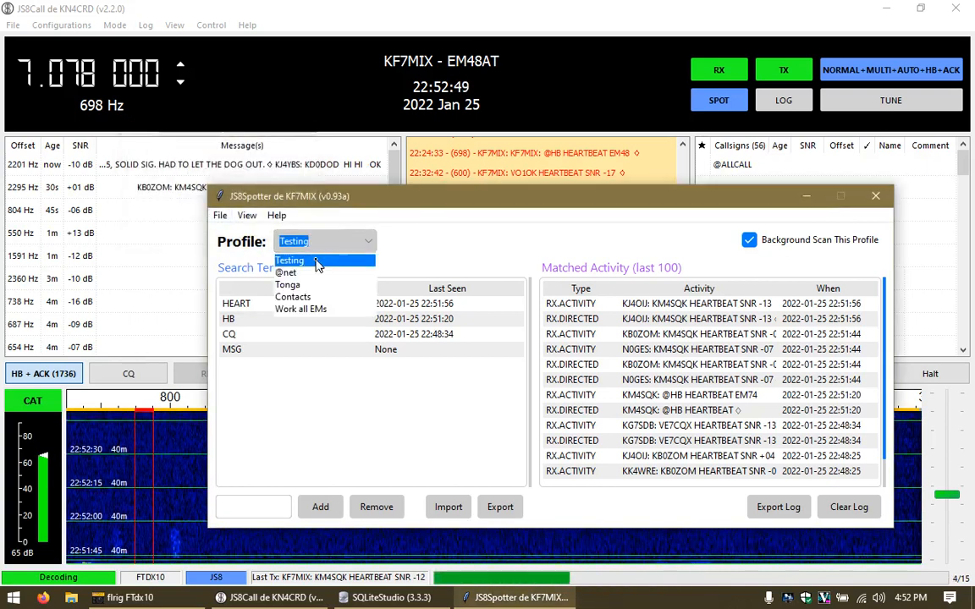
click(320, 309)
Step: Add KL7R and EM38 as search terms for Work all EMs
click(263, 507)
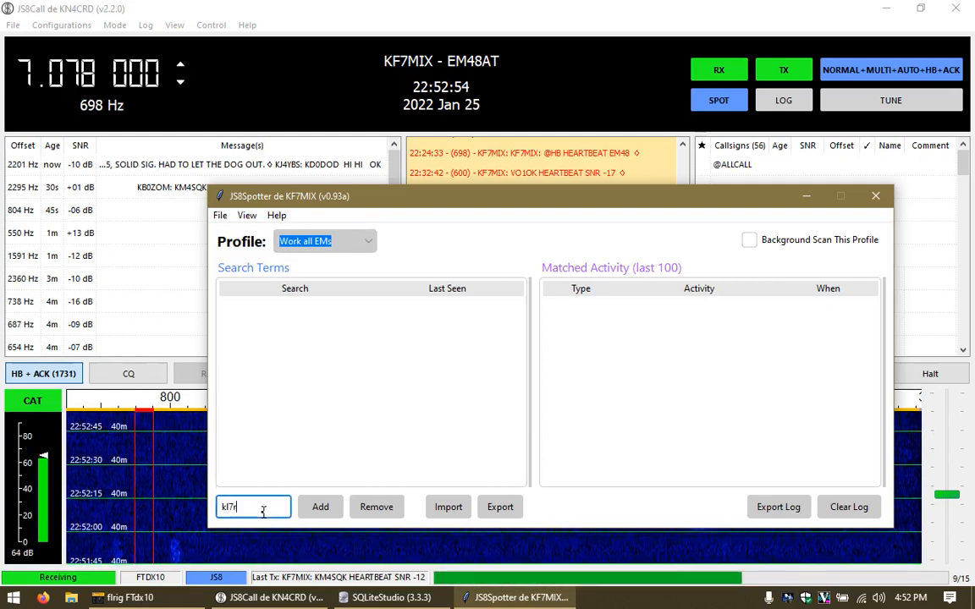
click(308, 513)
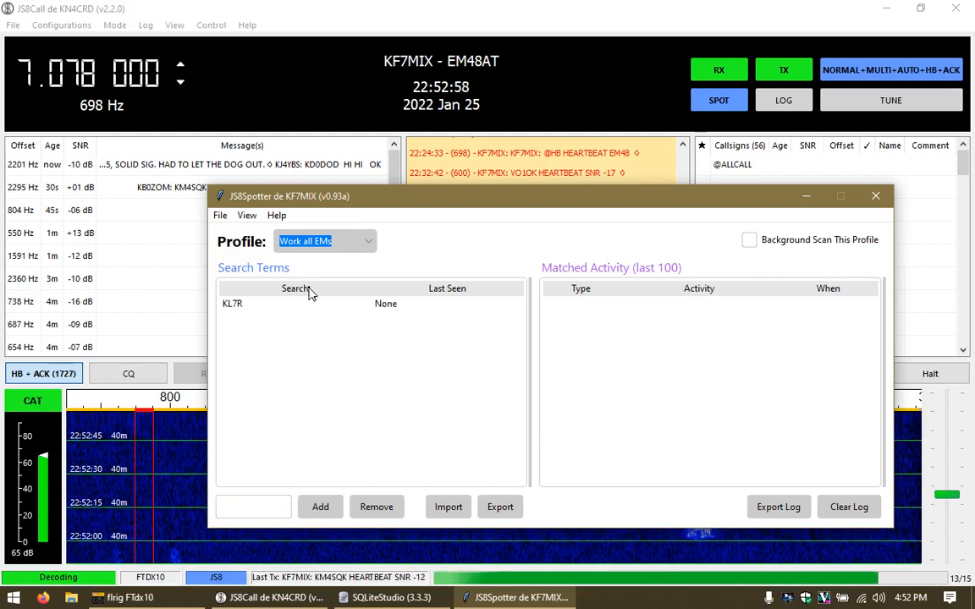
click(251, 515)
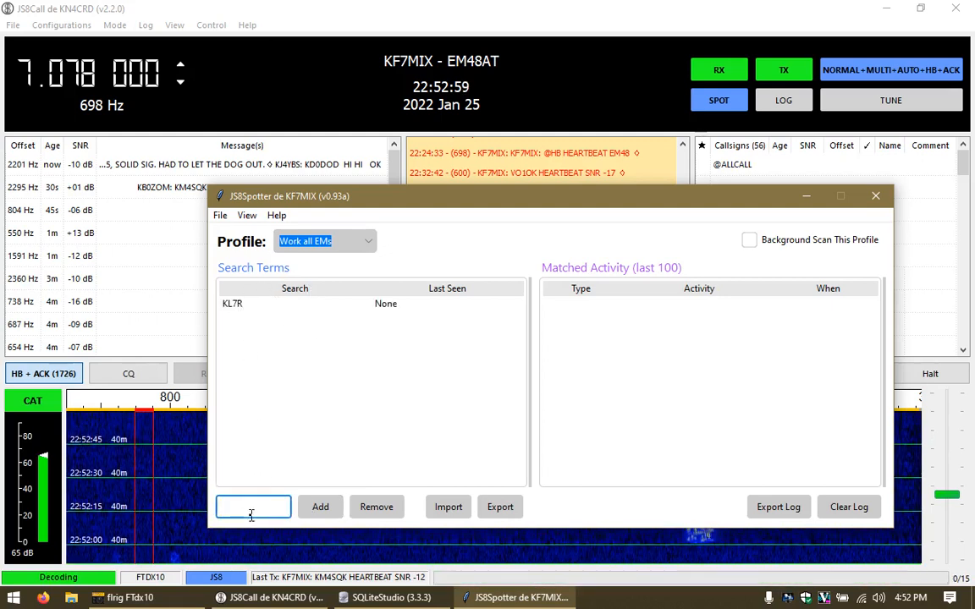
text(em)
text(38)
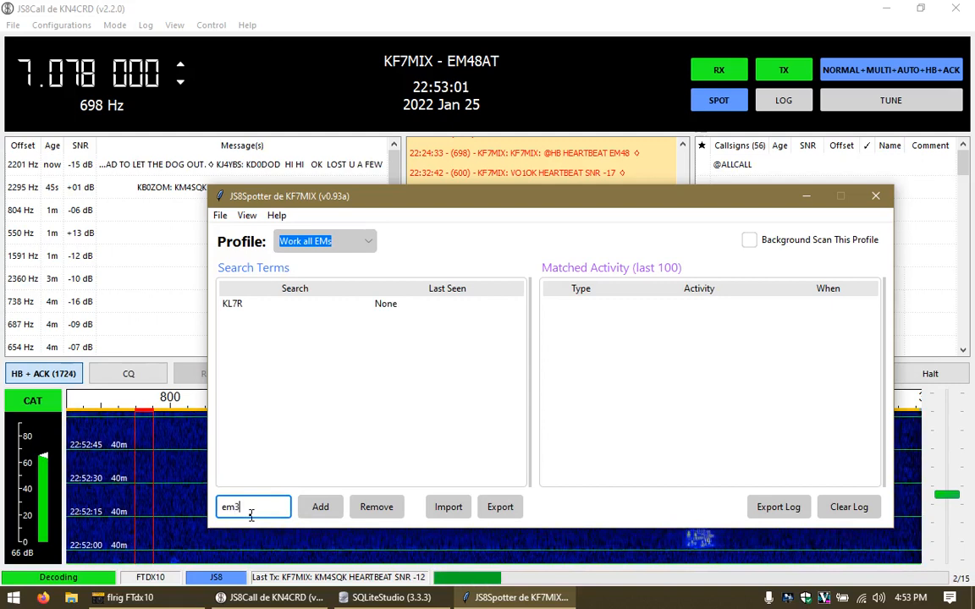
click(320, 507)
Step: Add EM25 as a search term, and remove the mistyped 3M17 term after confirming
click(252, 506)
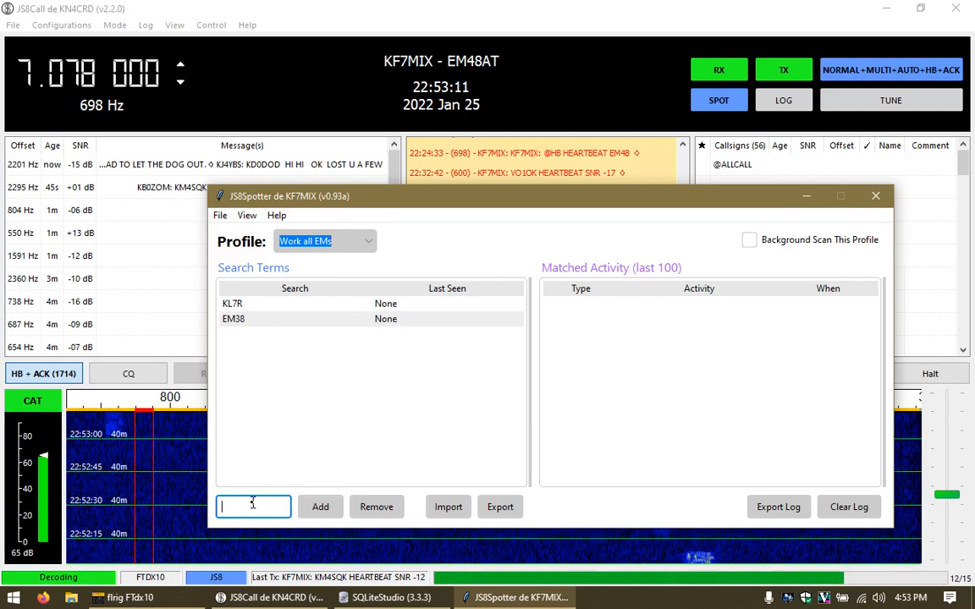
text(em25)
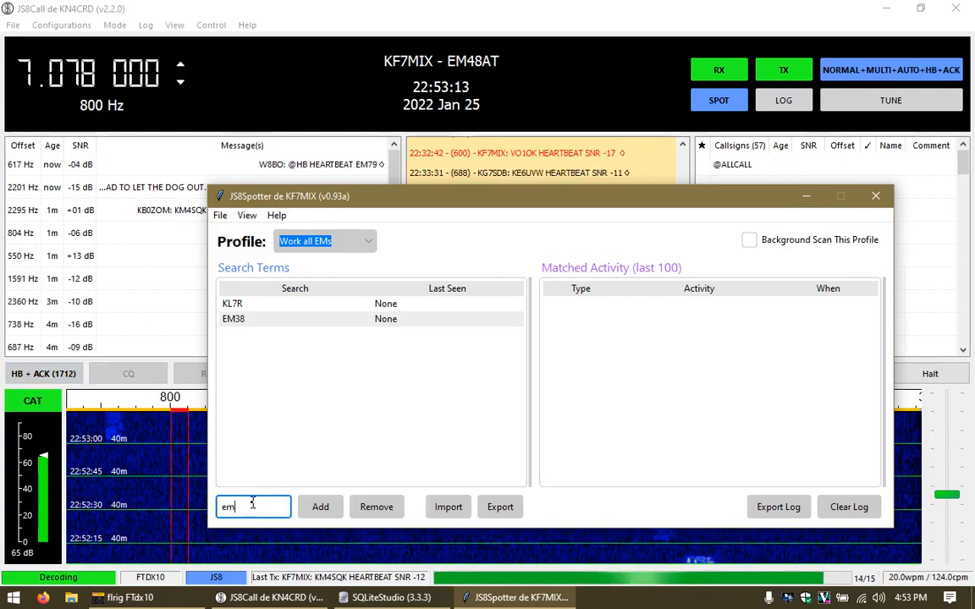
key(Return)
text(em1)
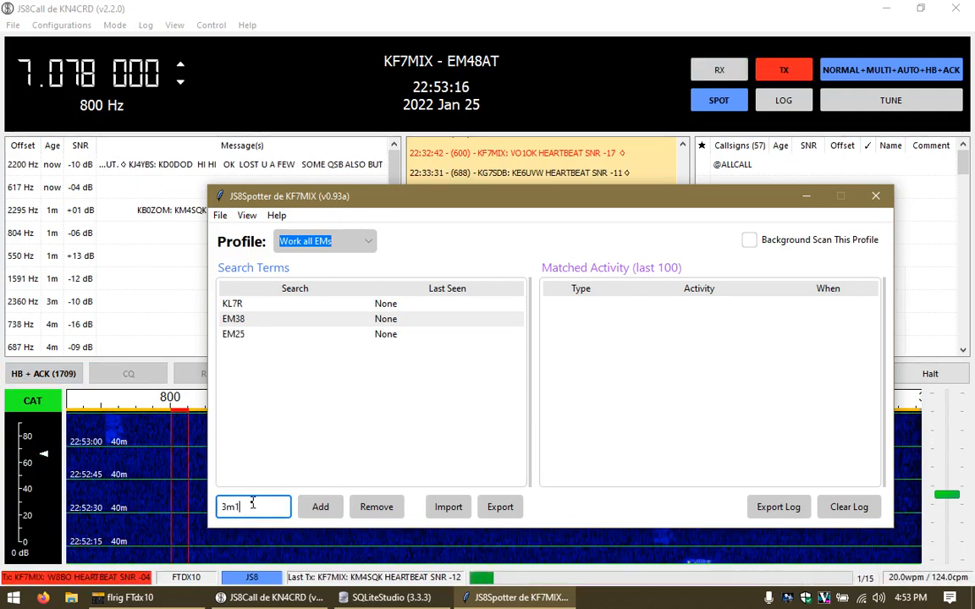
text(7)
key(Return)
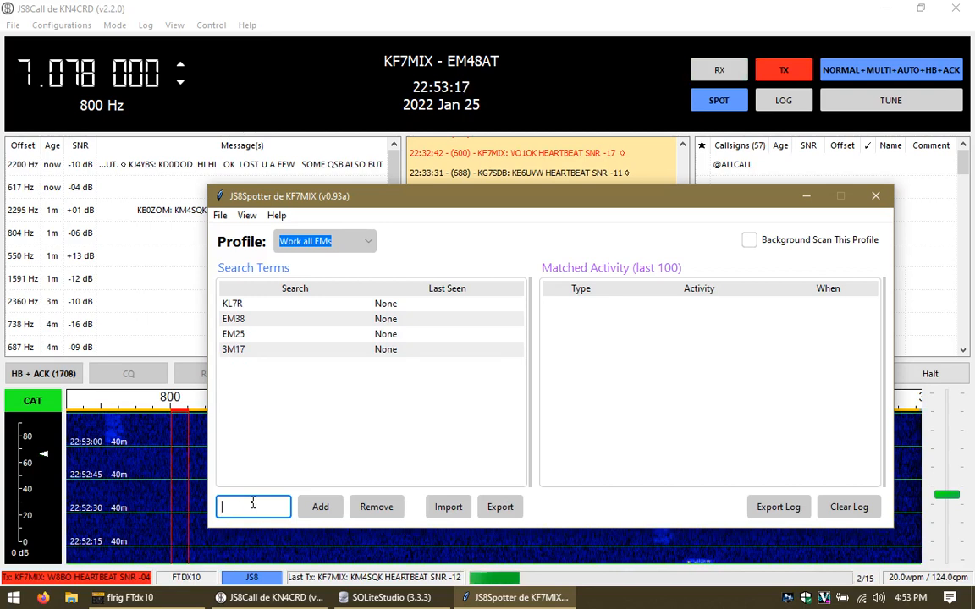
click(338, 350)
click(373, 507)
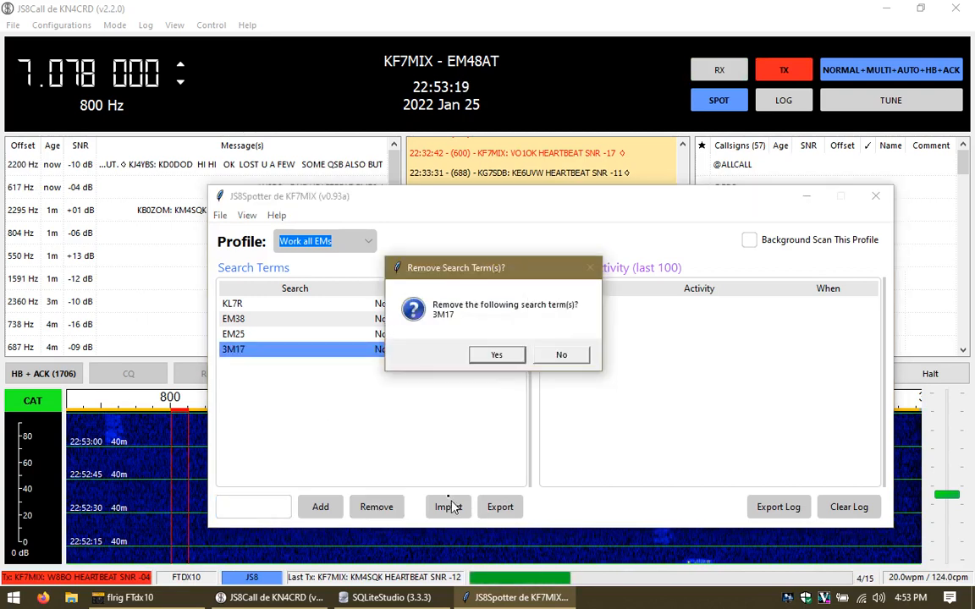
click(509, 360)
Step: Batch-add em17, em15 and em12, one per line, to the Work all EMs terms
click(446, 505)
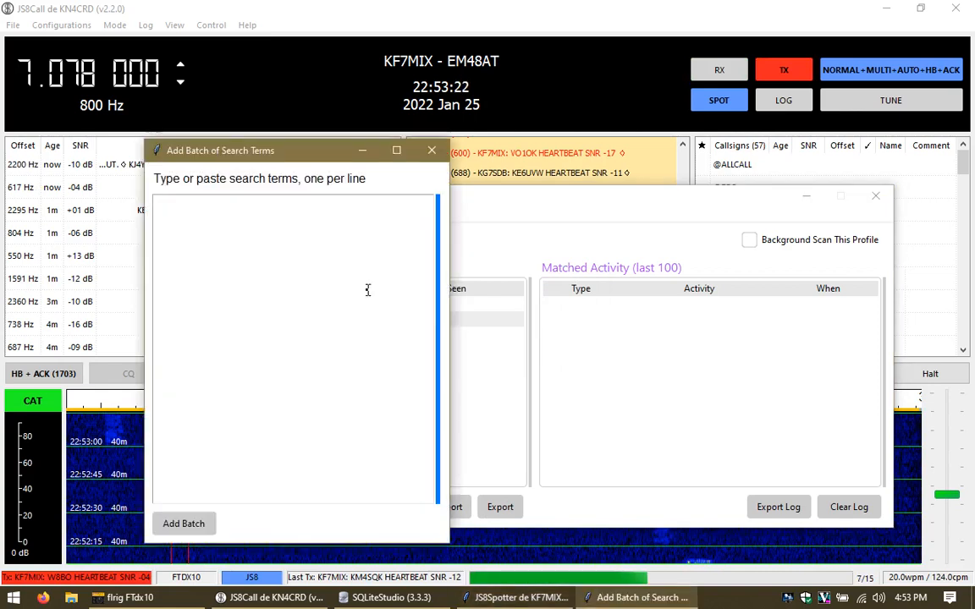
text(em17)
key(Return)
text(em15)
key(Return)
text(em12)
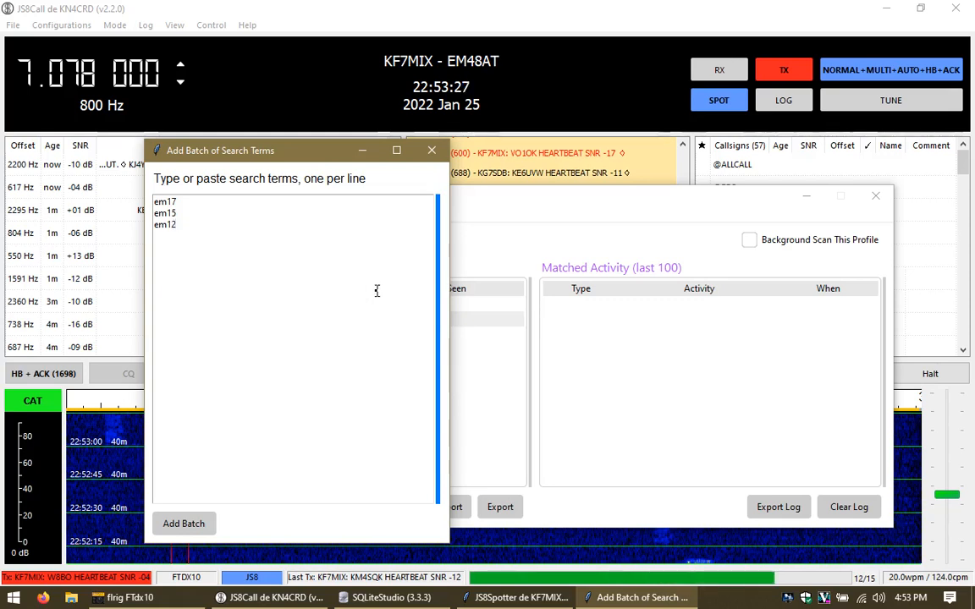
key(Return)
click(172, 523)
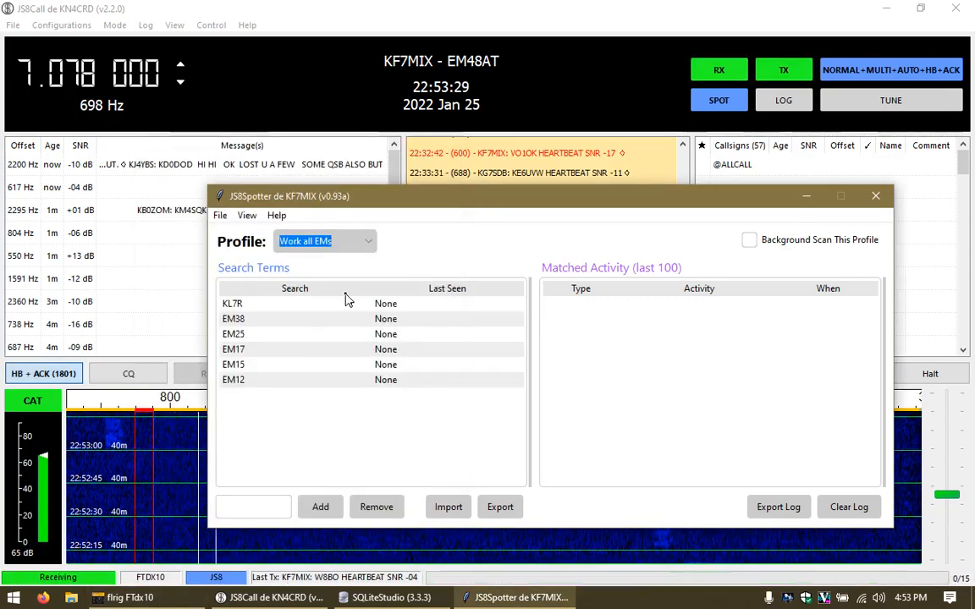
Step: Enable Background Scan This Profile for Work all EMs, keeping that profile selected
click(750, 241)
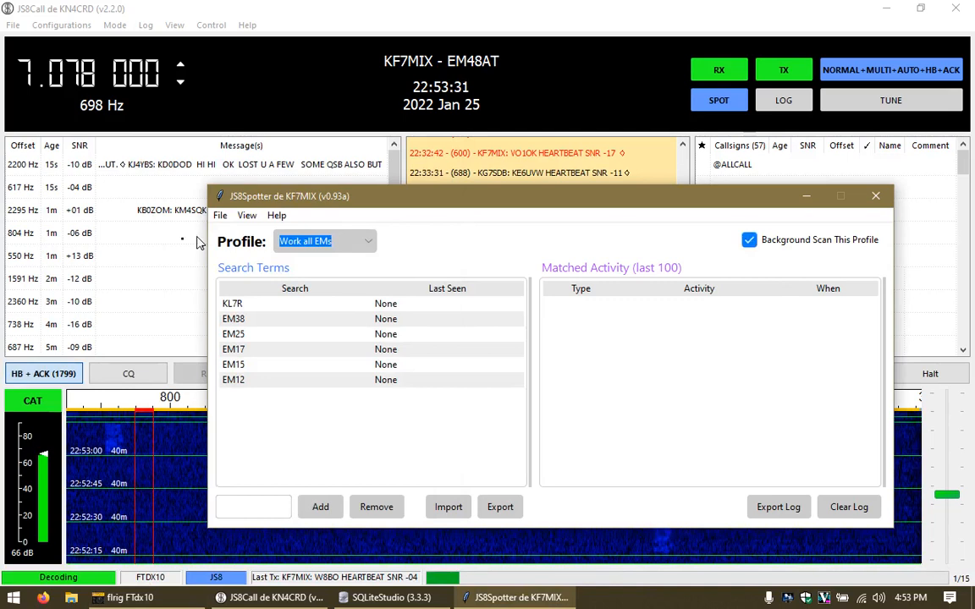
click(357, 245)
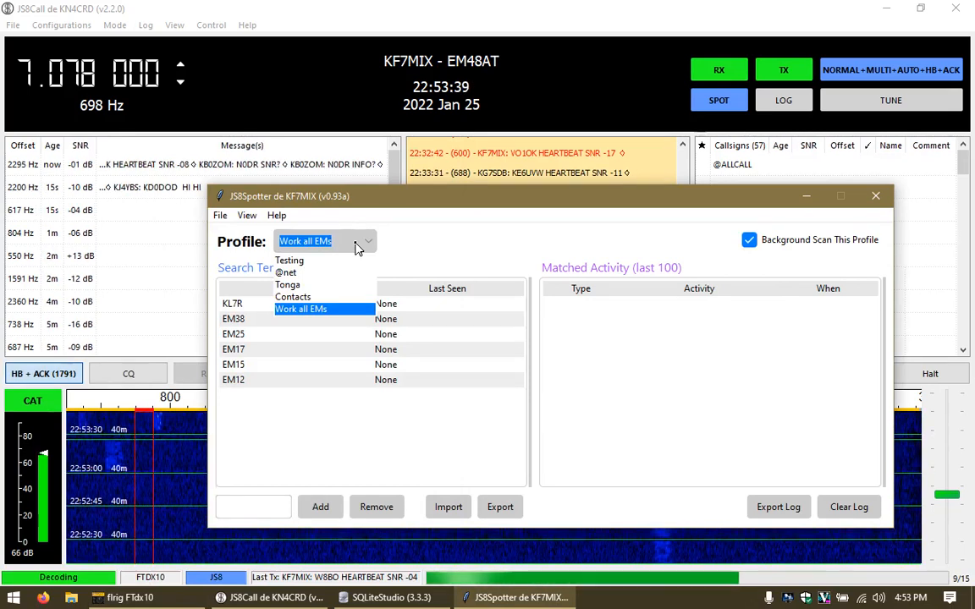
click(448, 235)
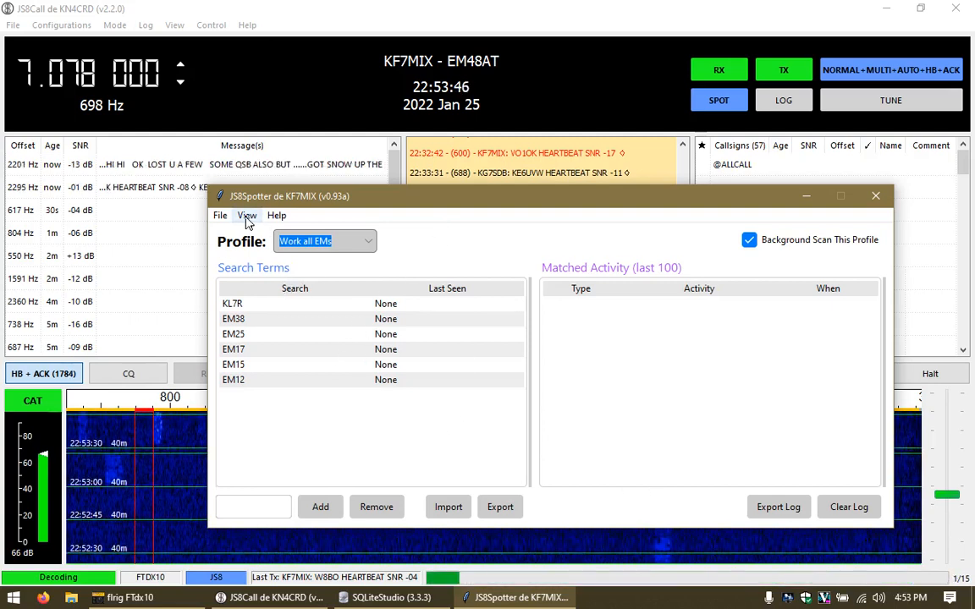
Step: Look over the File and View menus, then switch back to the Testing profile
click(220, 217)
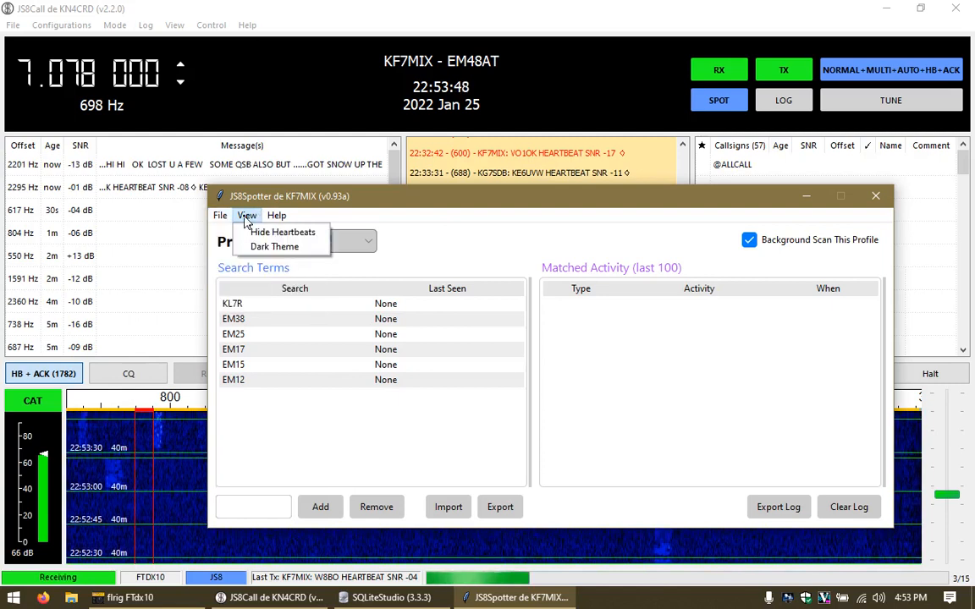
click(277, 216)
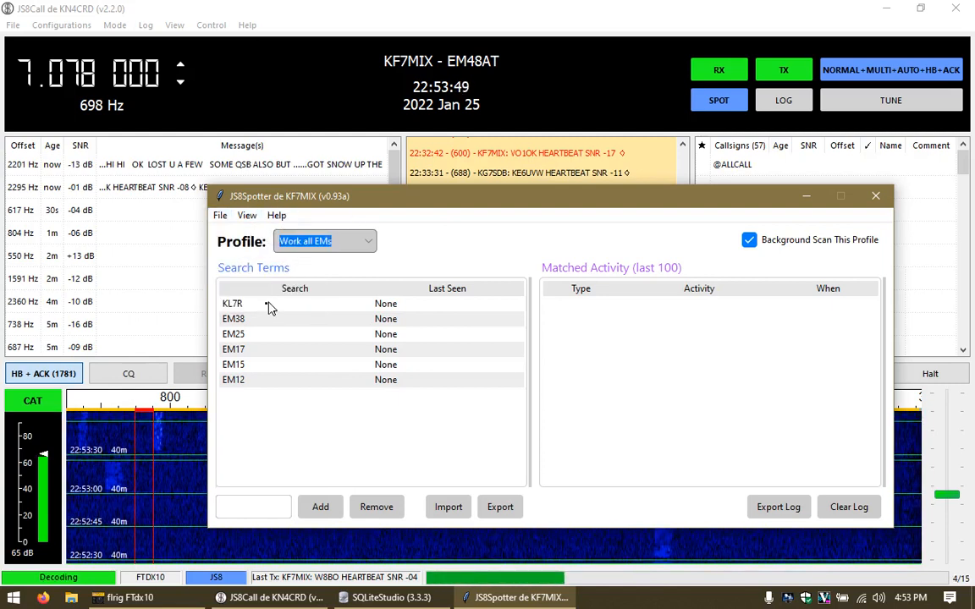
click(318, 248)
click(305, 260)
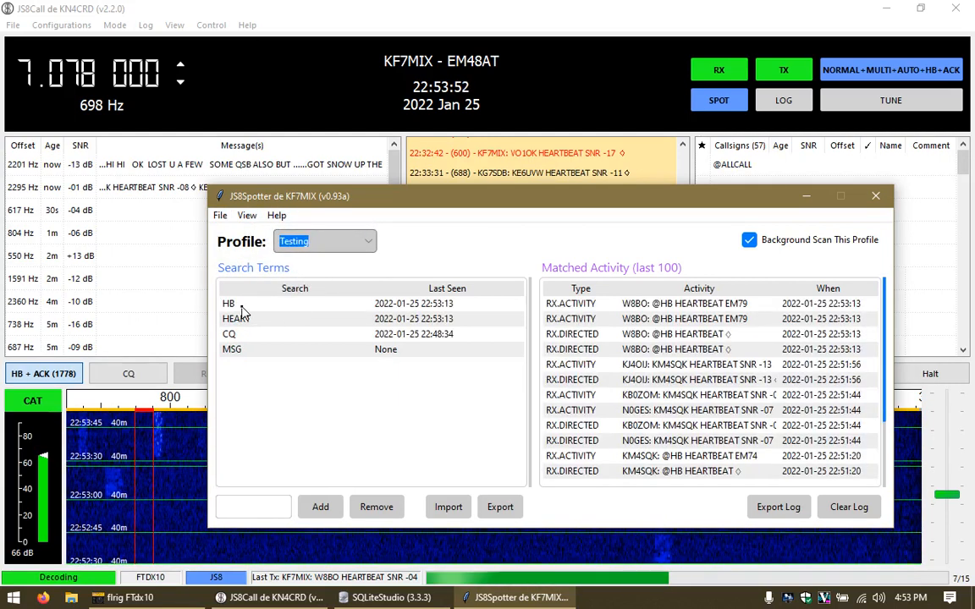
Step: Inspect the HB term's activity and a W8BO directed heartbeat's details, then select CQ
double_click(242, 307)
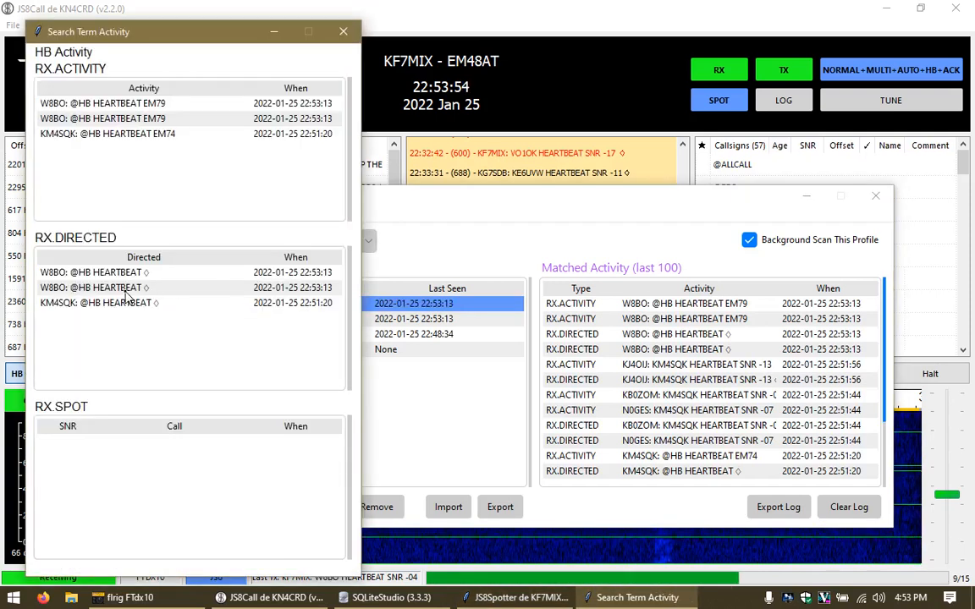
double_click(118, 293)
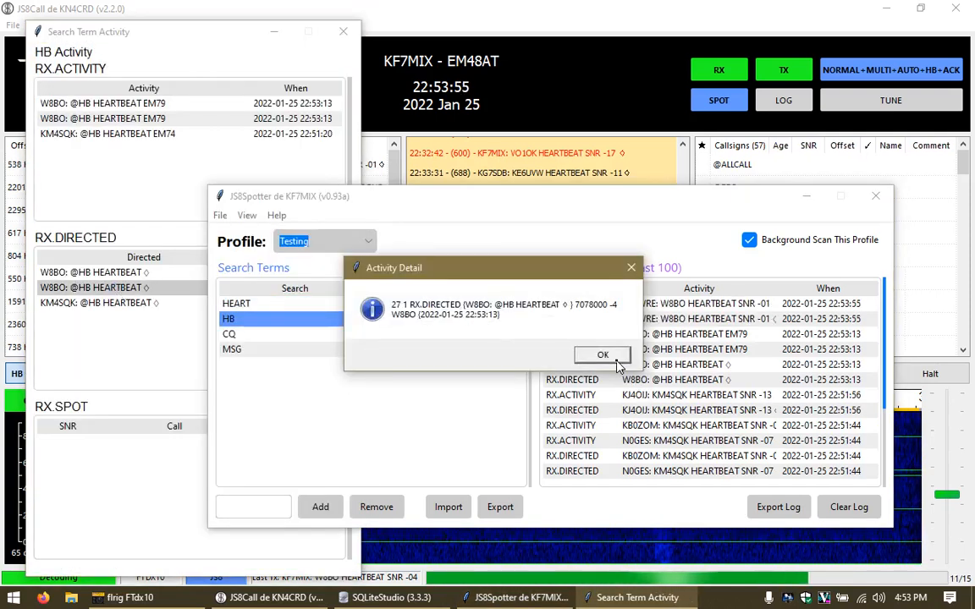
click(616, 359)
click(344, 34)
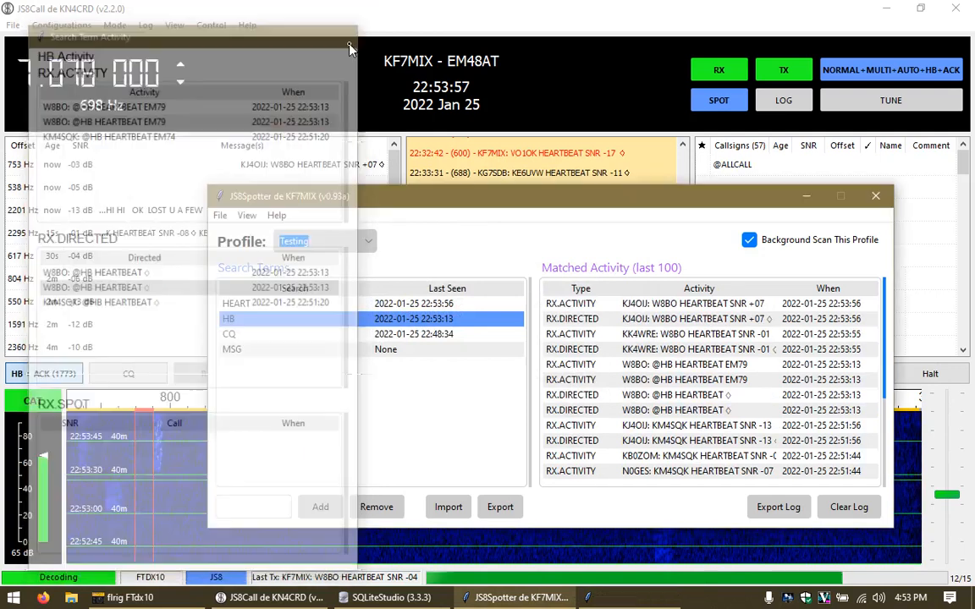
click(274, 335)
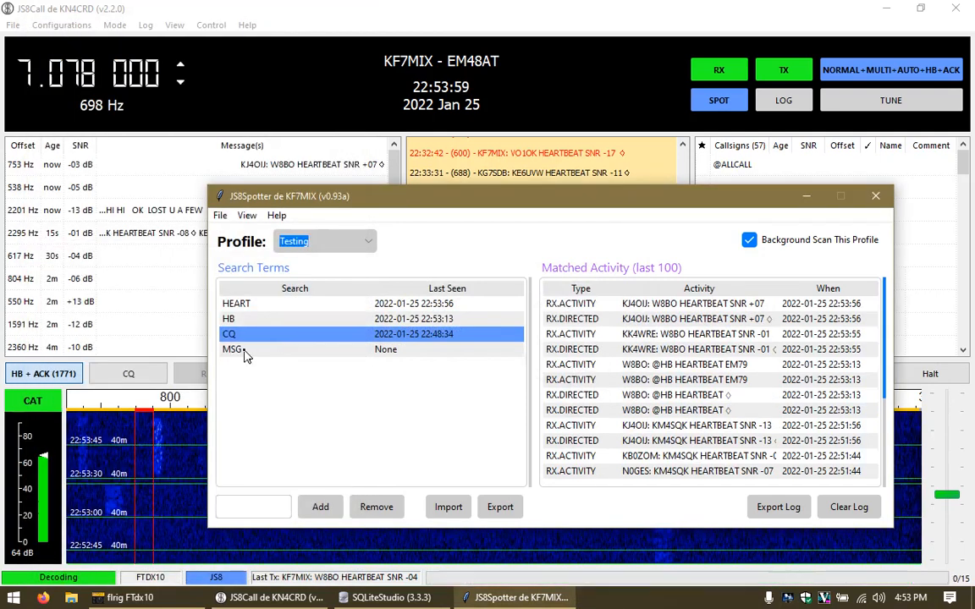
click(309, 245)
click(277, 217)
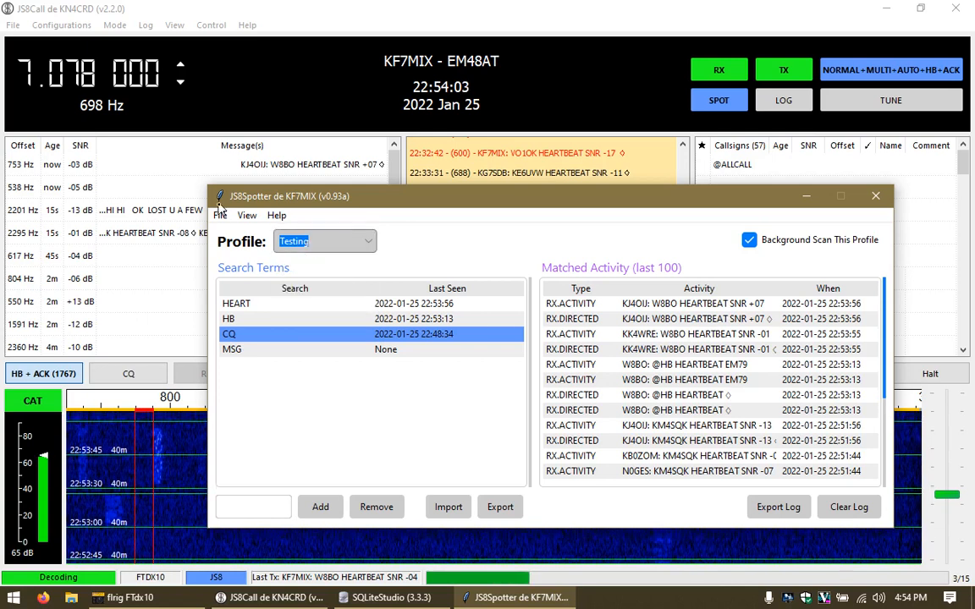
click(220, 216)
mouse_move(256, 217)
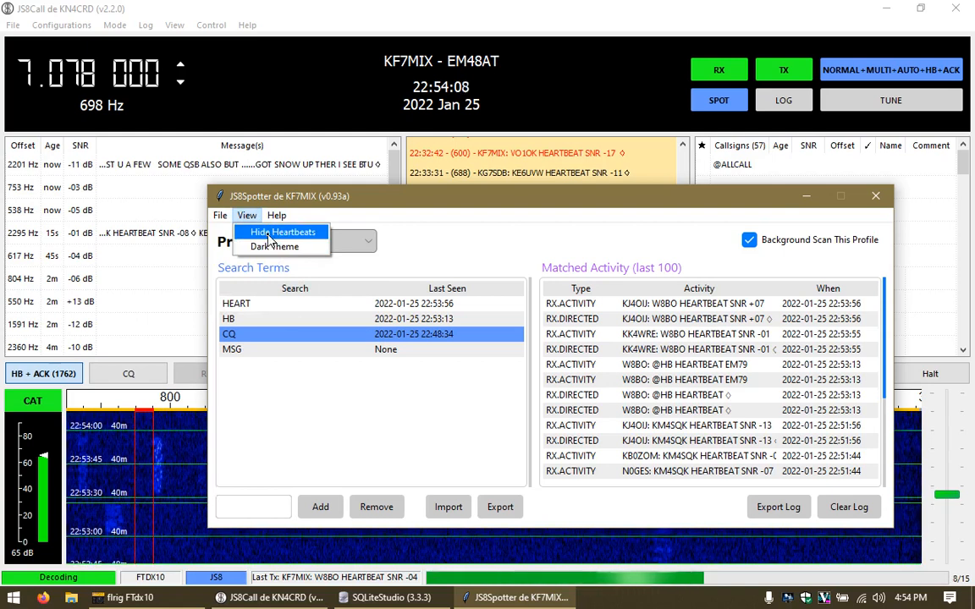
click(602, 237)
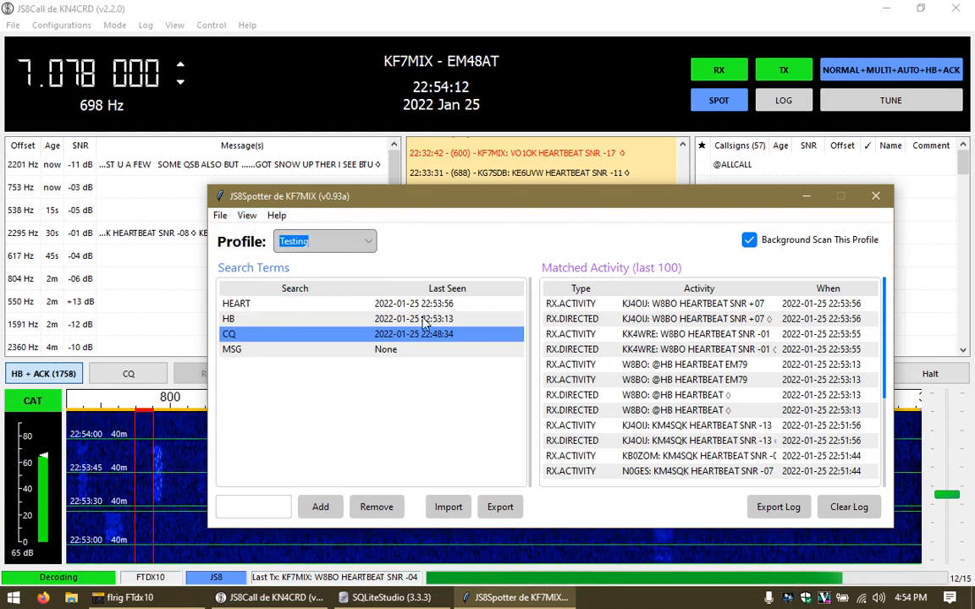
click(241, 304)
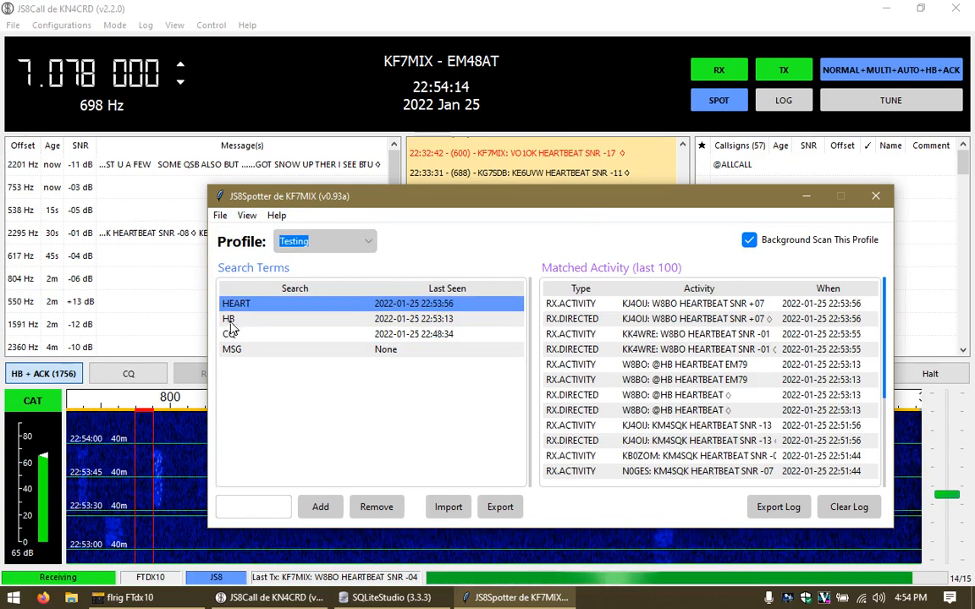
click(231, 319)
click(292, 241)
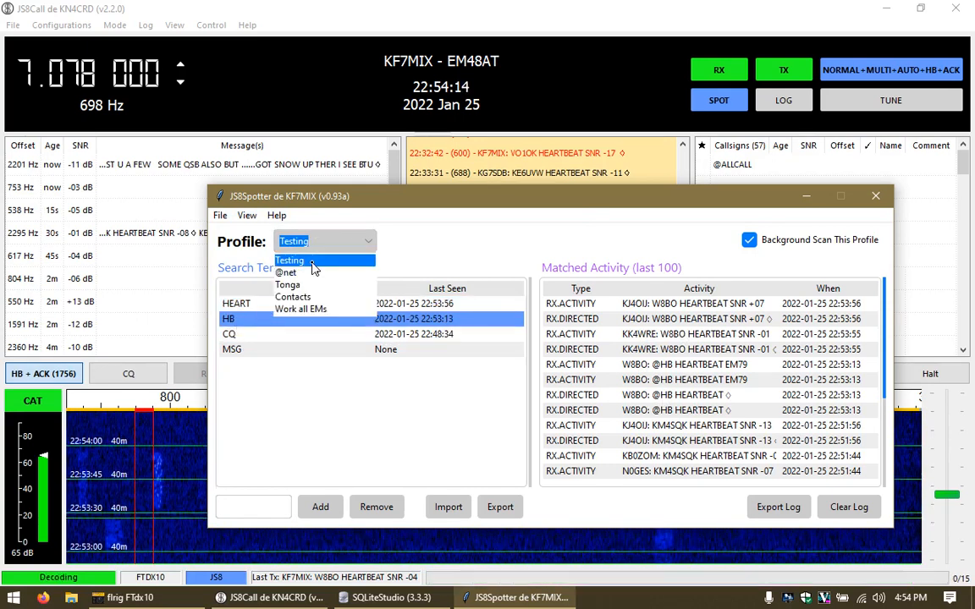
click(302, 311)
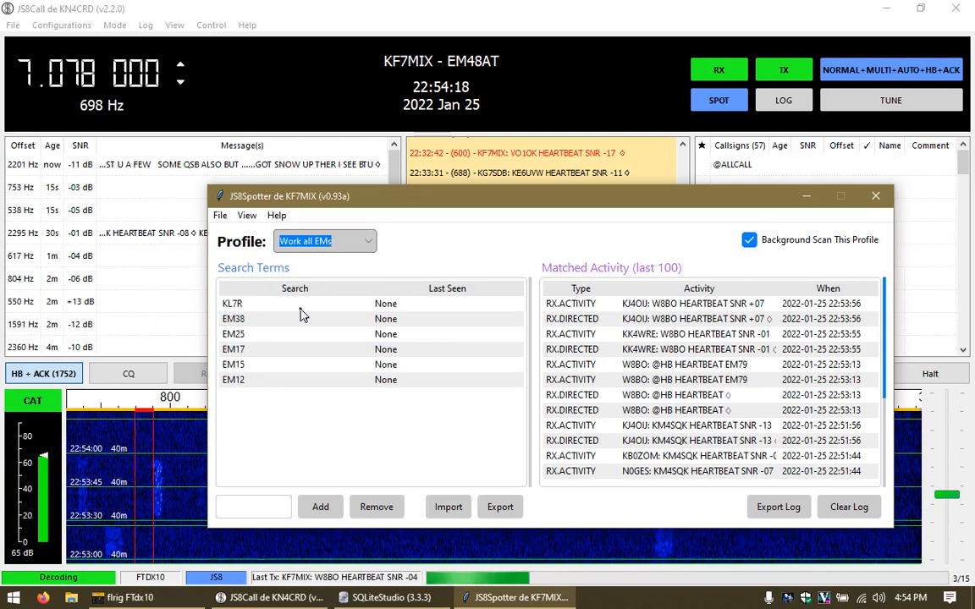
click(309, 244)
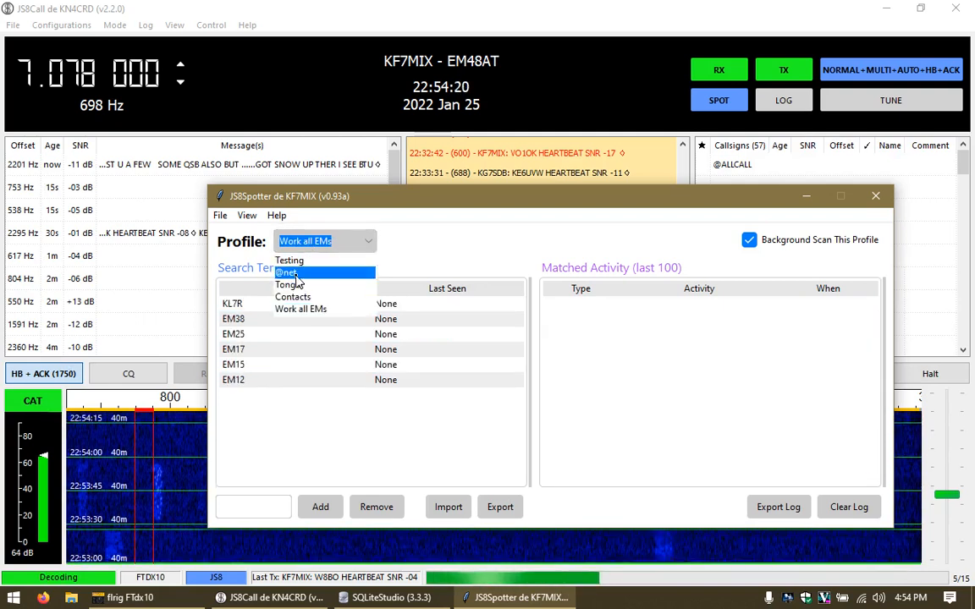
click(292, 273)
click(290, 242)
click(268, 238)
click(246, 215)
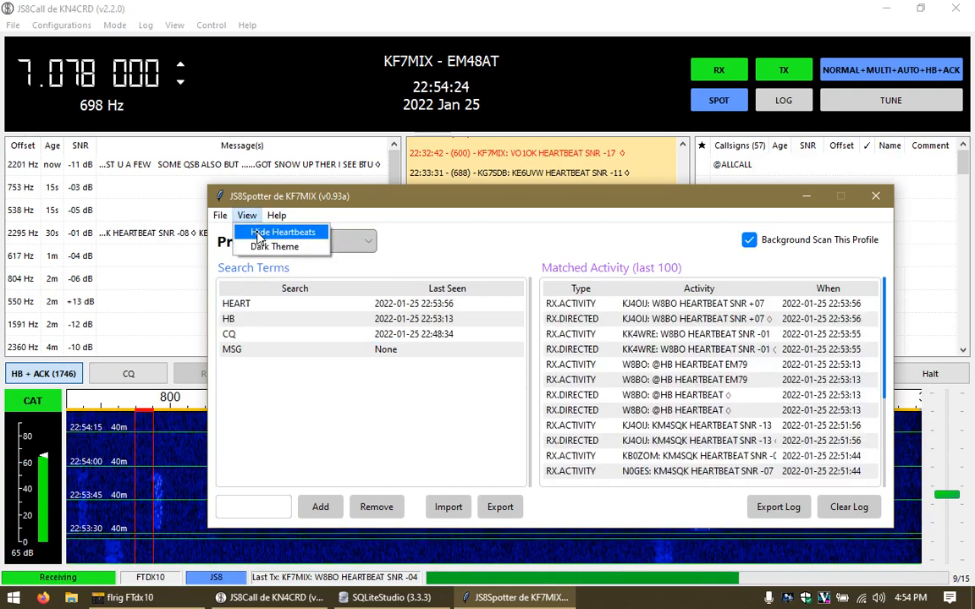
click(258, 234)
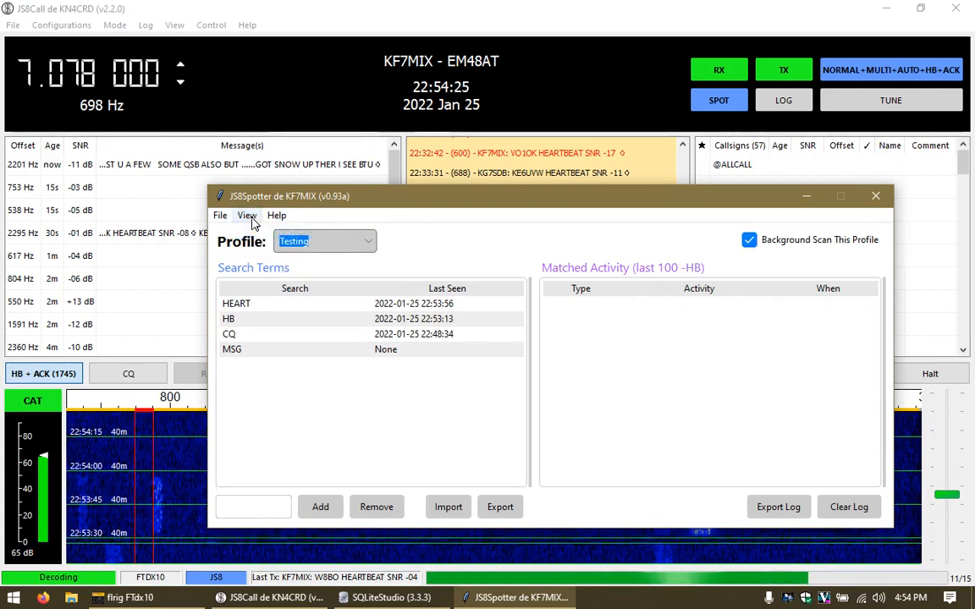
click(247, 216)
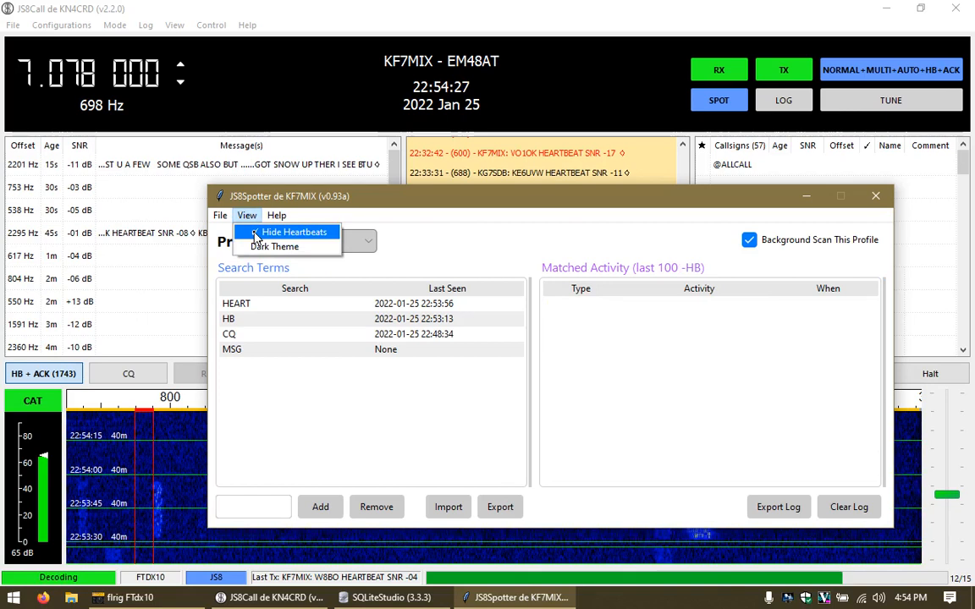
click(256, 234)
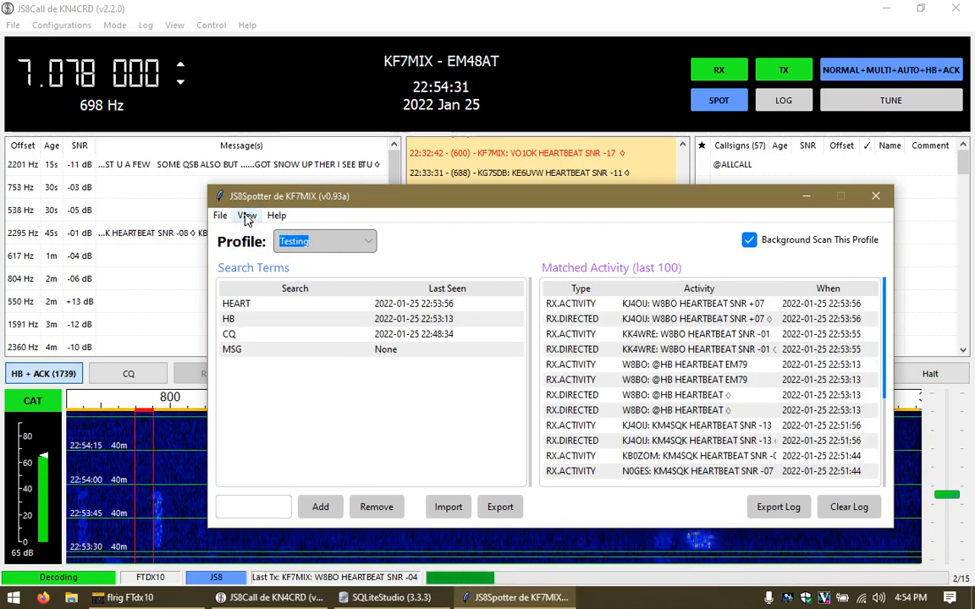
click(247, 216)
click(247, 215)
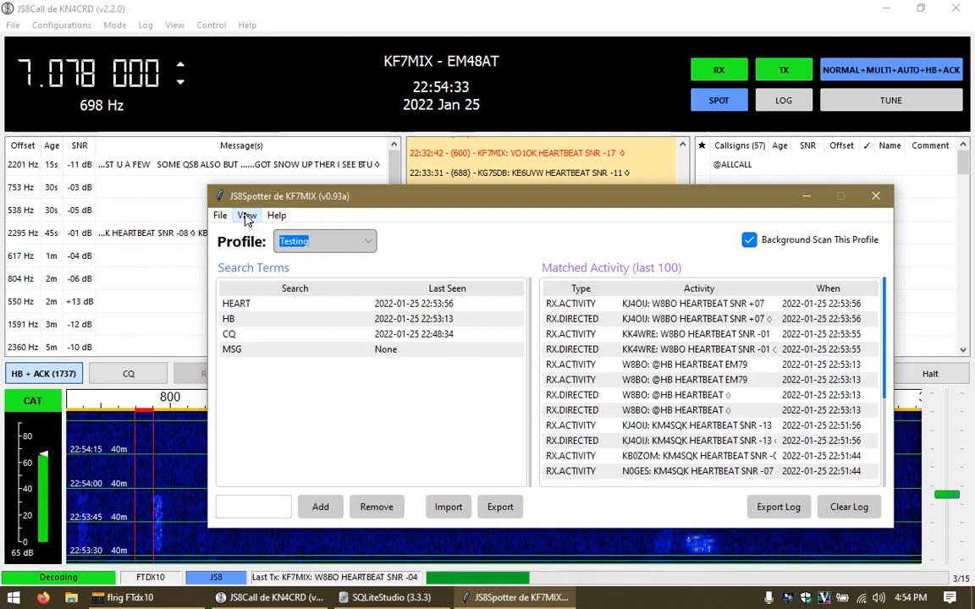
click(247, 216)
click(267, 247)
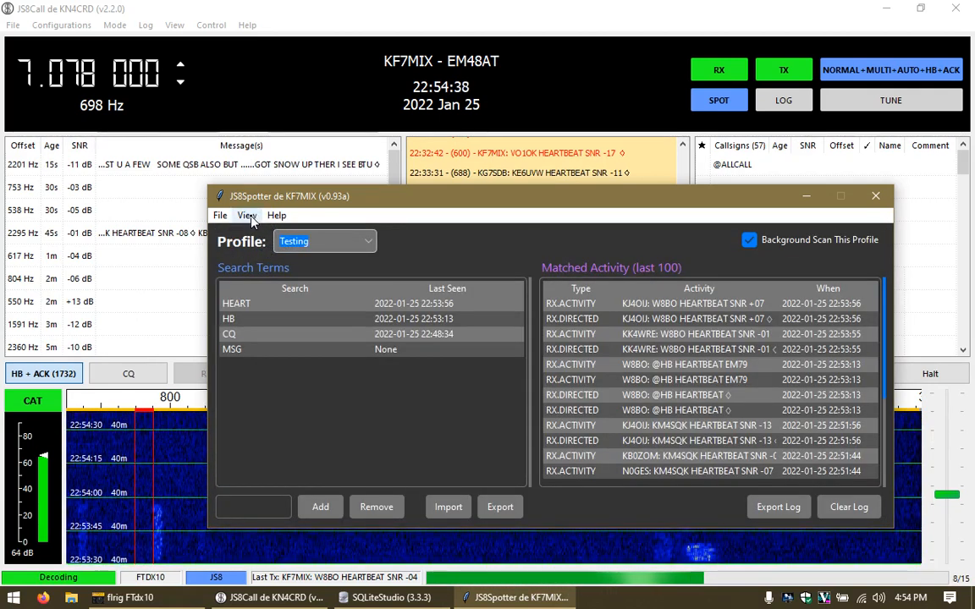
click(247, 216)
click(259, 246)
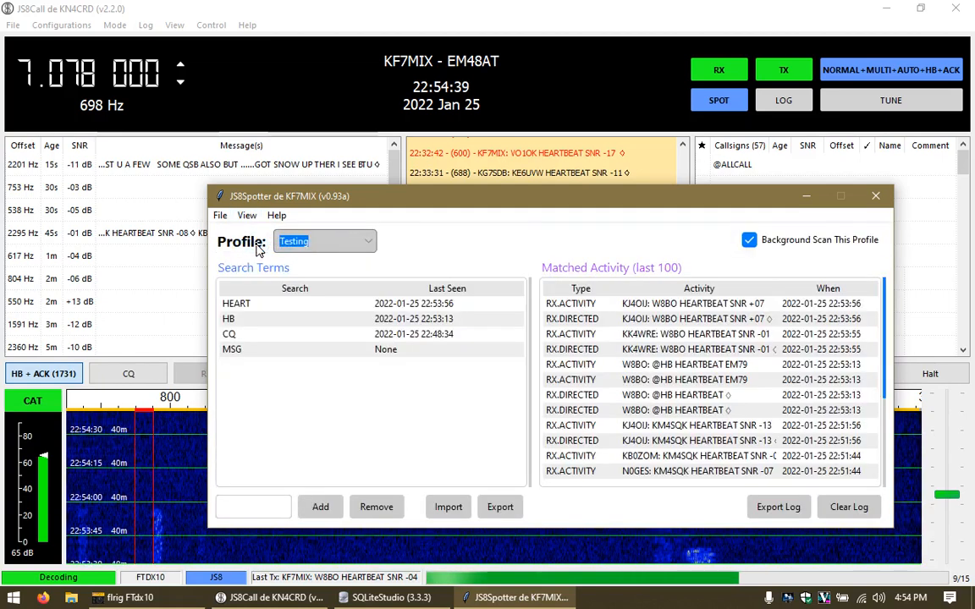
drag(512, 210, 477, 180)
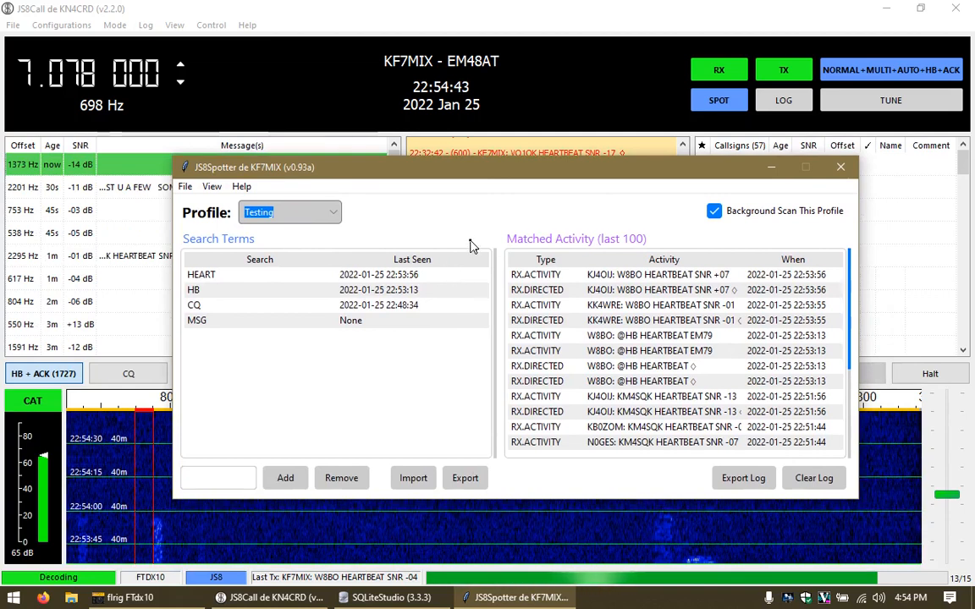
drag(397, 172, 413, 215)
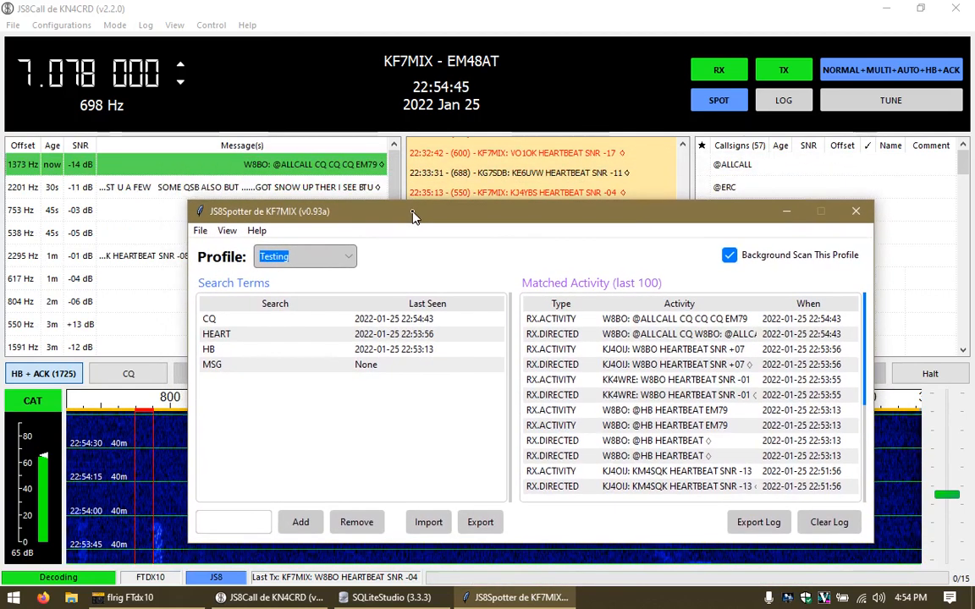
click(676, 320)
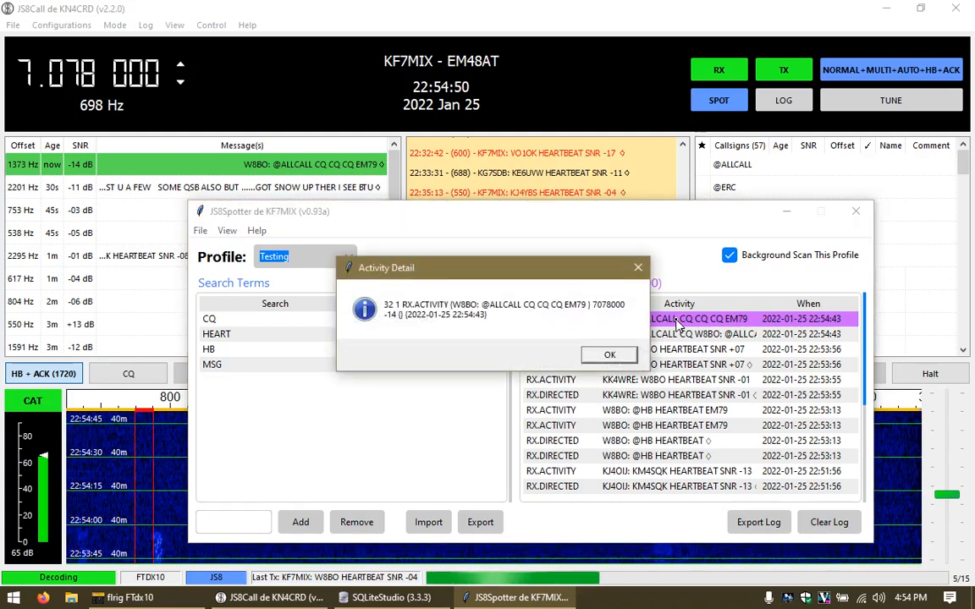
click(616, 354)
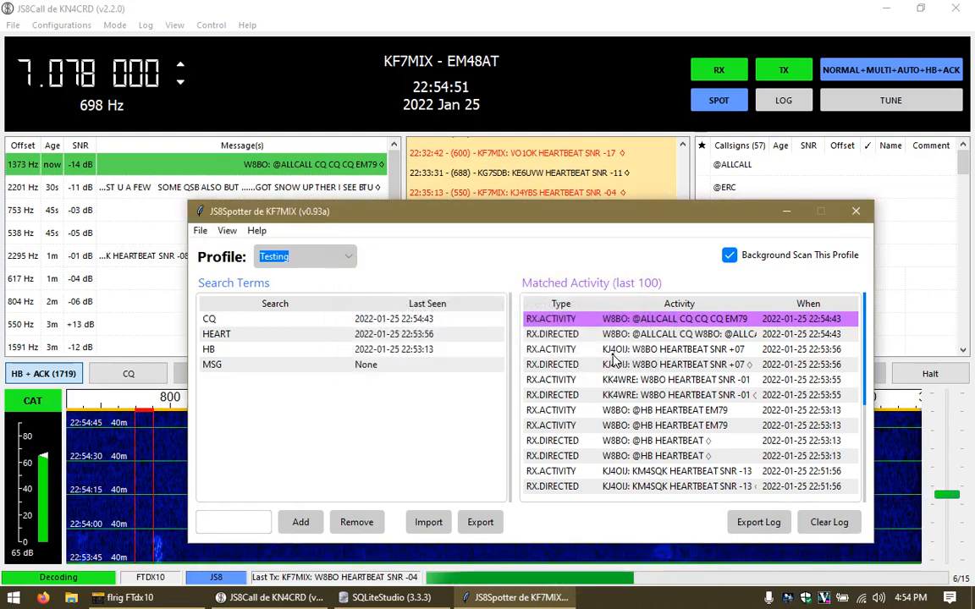
click(856, 211)
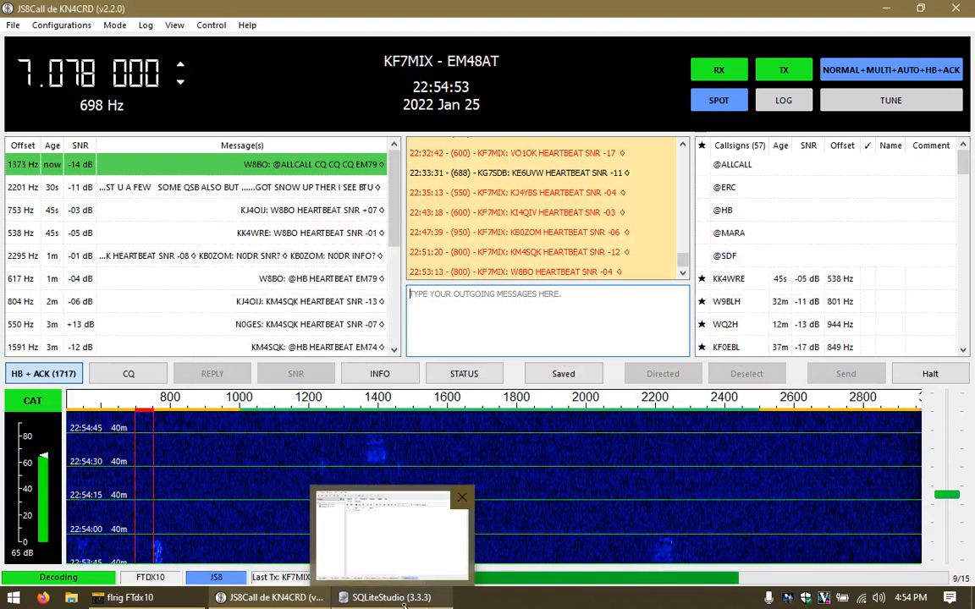
Step: In SQLiteStudio, open the js8spotter DL activity table's data, showing 24 rows
click(391, 598)
double_click(57, 118)
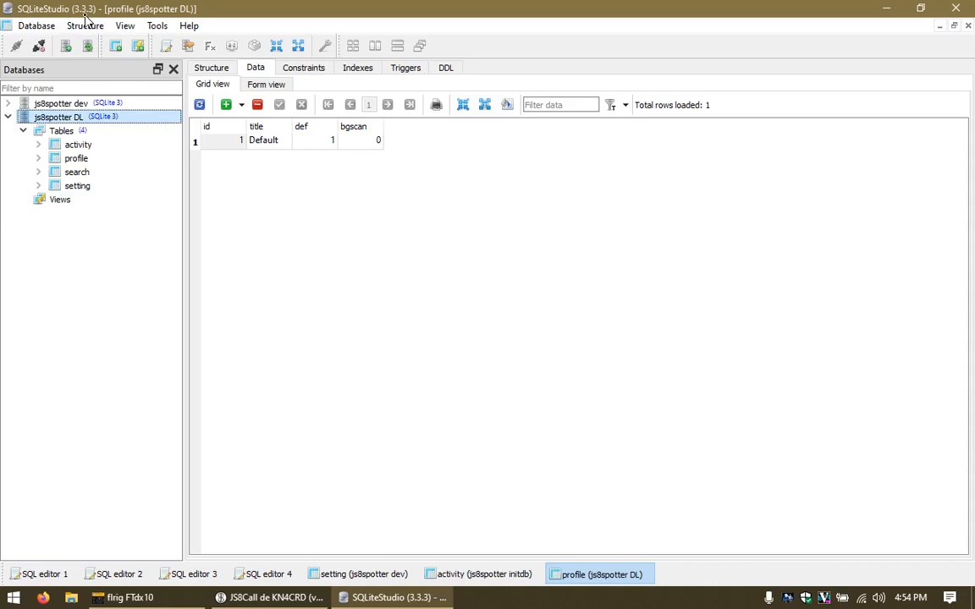
click(77, 146)
double_click(76, 145)
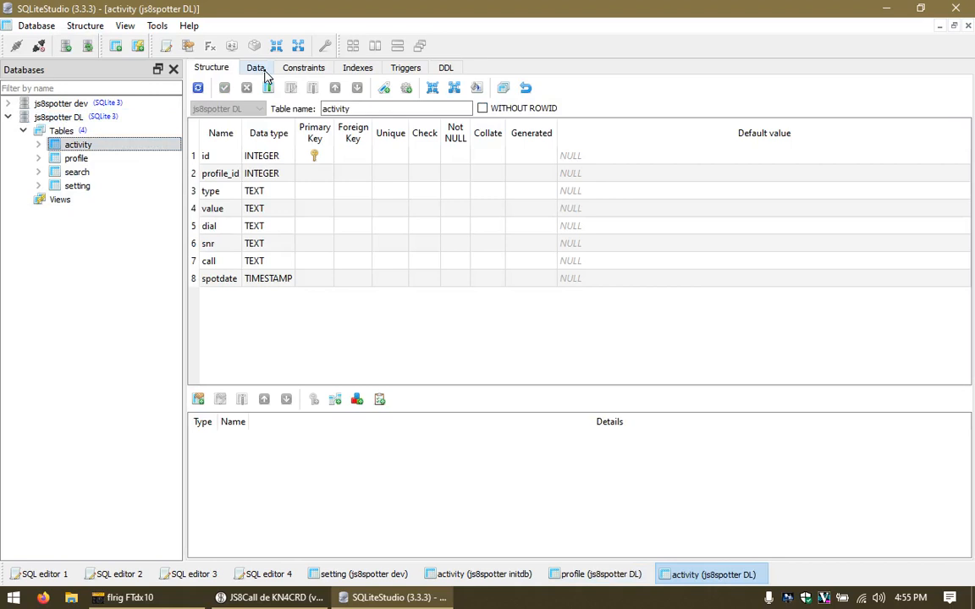
click(258, 70)
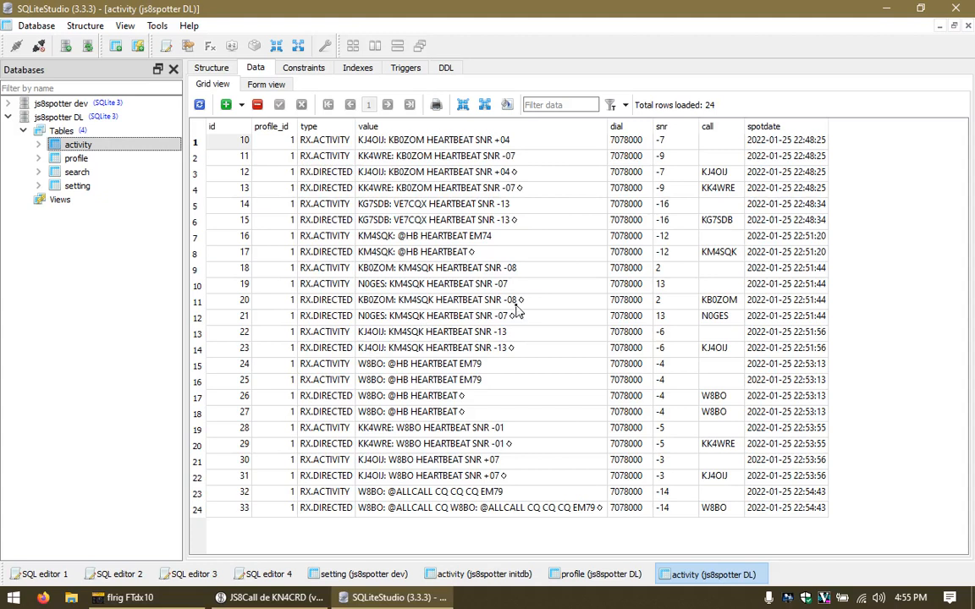
Step: Minimize SQLiteStudio and bring JS8Call back to the front
click(443, 602)
click(302, 603)
click(302, 599)
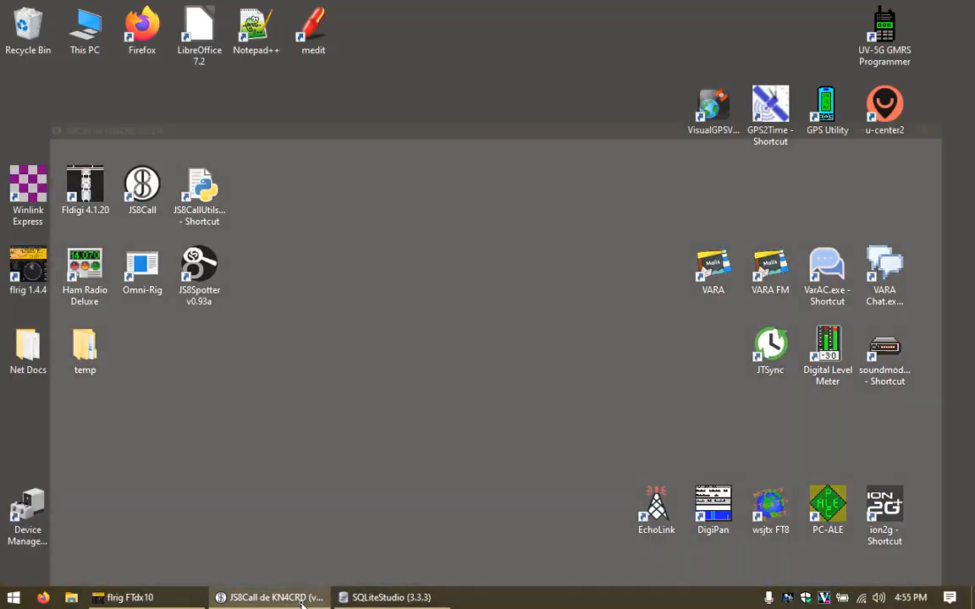